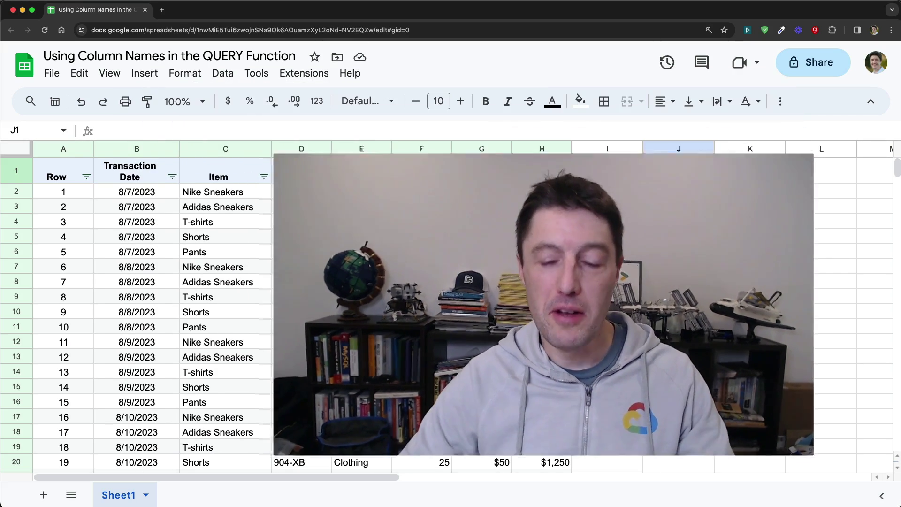
text(=QUERY()
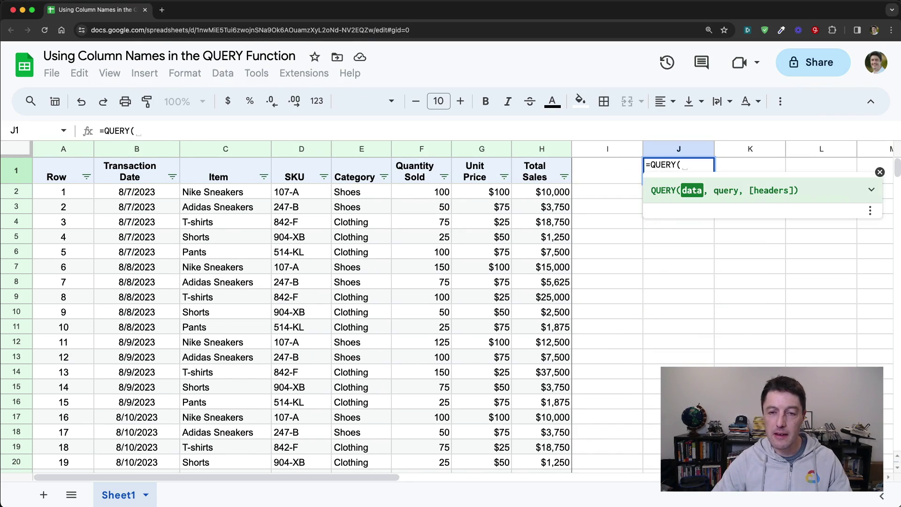
Step: Enter =QUERY(A1:H21,"select C,H") in J1 to list Item and Total Sales
key(Left)
key(Left)
key(ctrl+shift+Left)
key(ctrl+shift+Down)
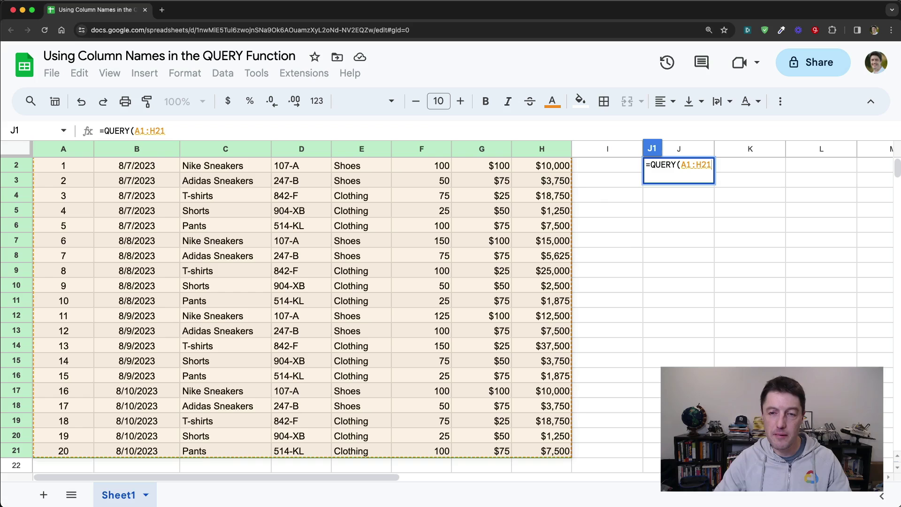
text(,"select)
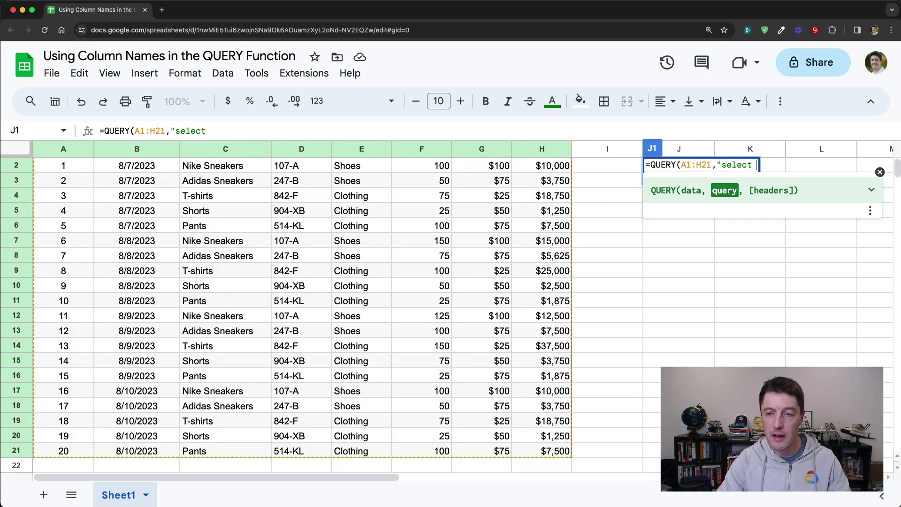
text( C,)
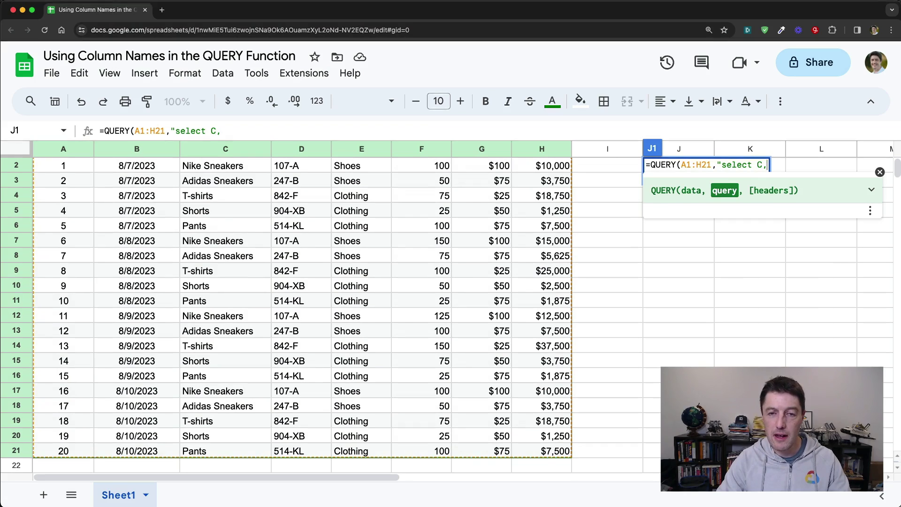
text(H"))
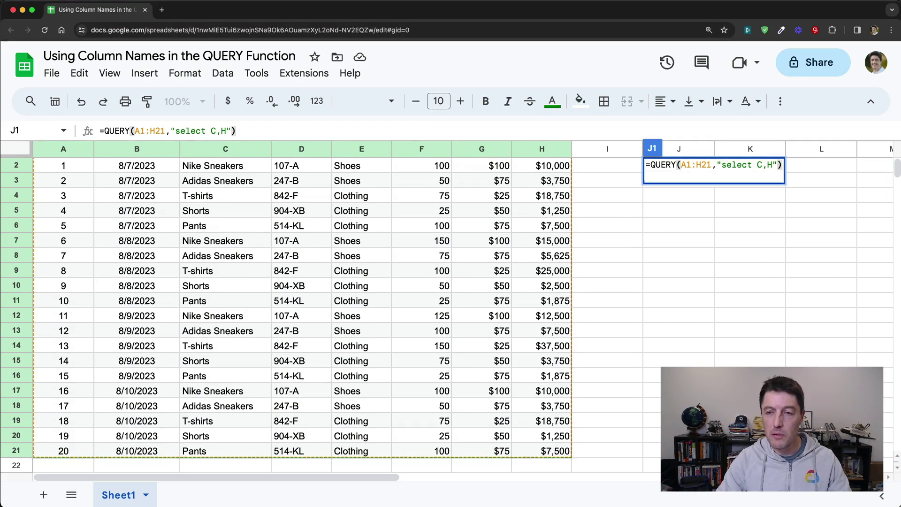
key(Return)
scroll(544, 301, up, 2)
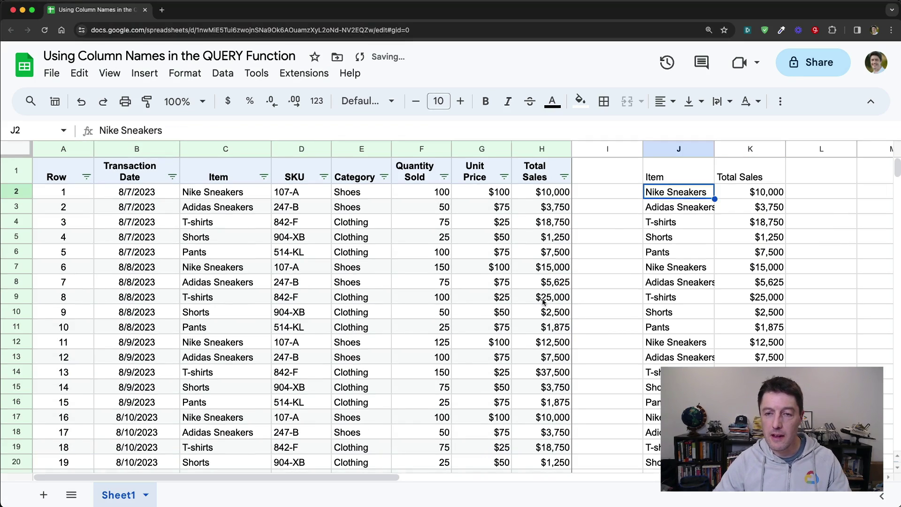
Step: Widen column J to fit item names and highlight C,H in the formula
click(659, 177)
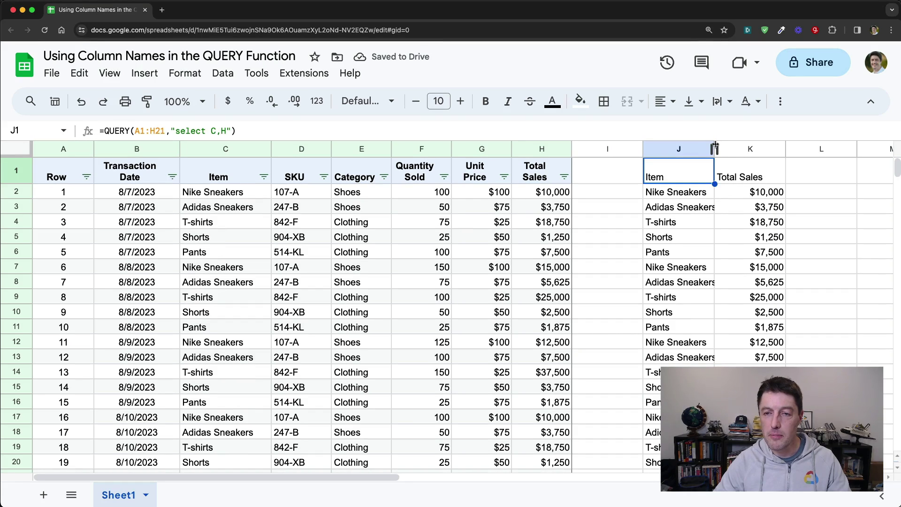
drag(714, 148, 725, 149)
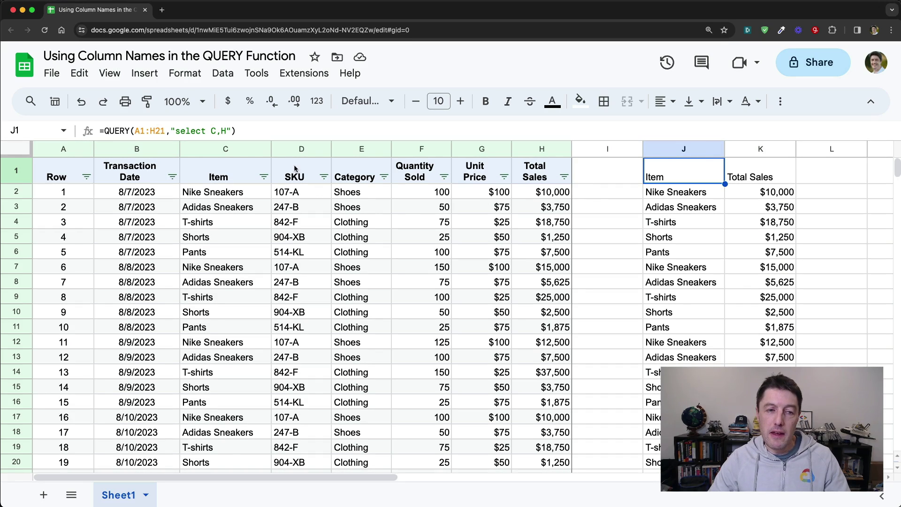
drag(211, 130, 229, 130)
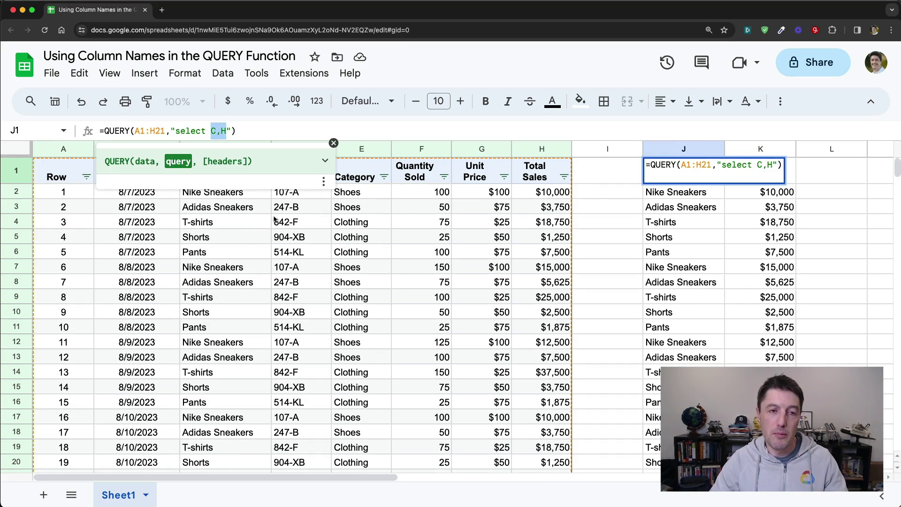
Step: Zoom the browser to 175% to see source columns and query results enlarged
key(Escape)
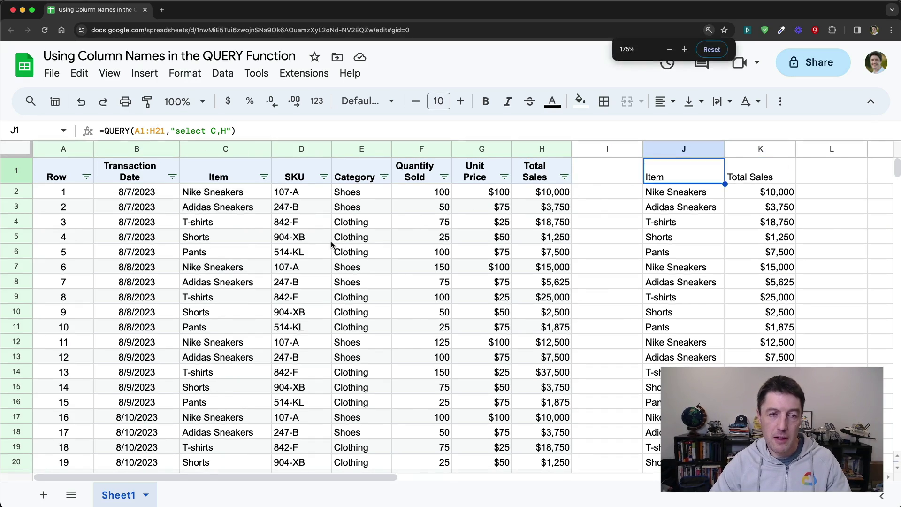
key(ctrl+plus)
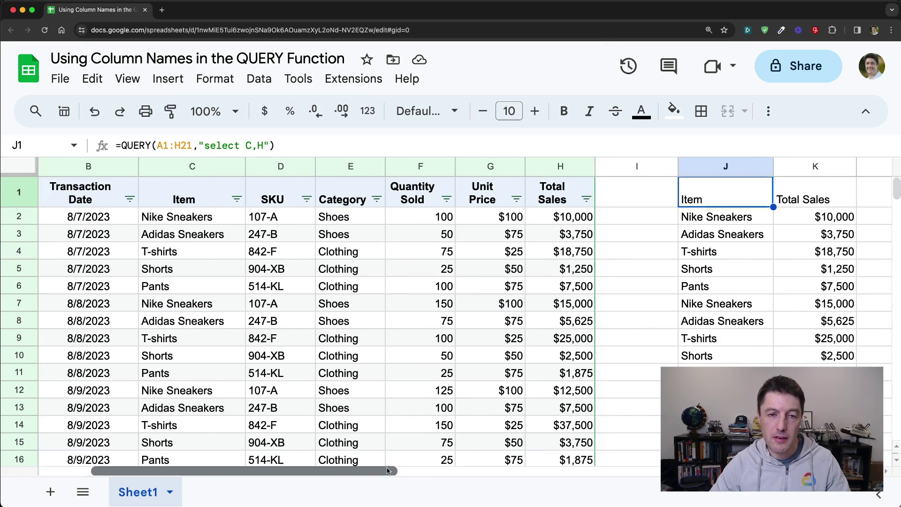
scroll(386, 443, right, 6)
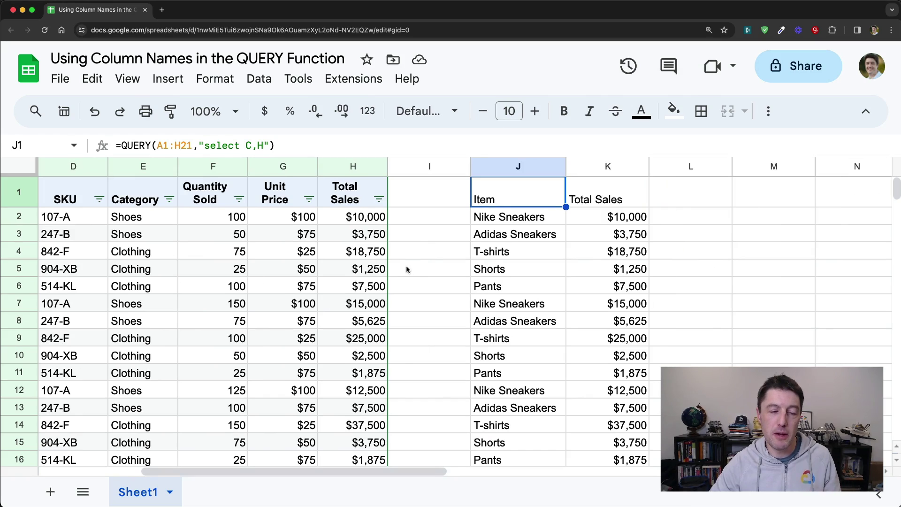
Step: Insert a blank column before Quantity Sold at F, headed 'New Col!'
click(211, 165)
right_click(211, 166)
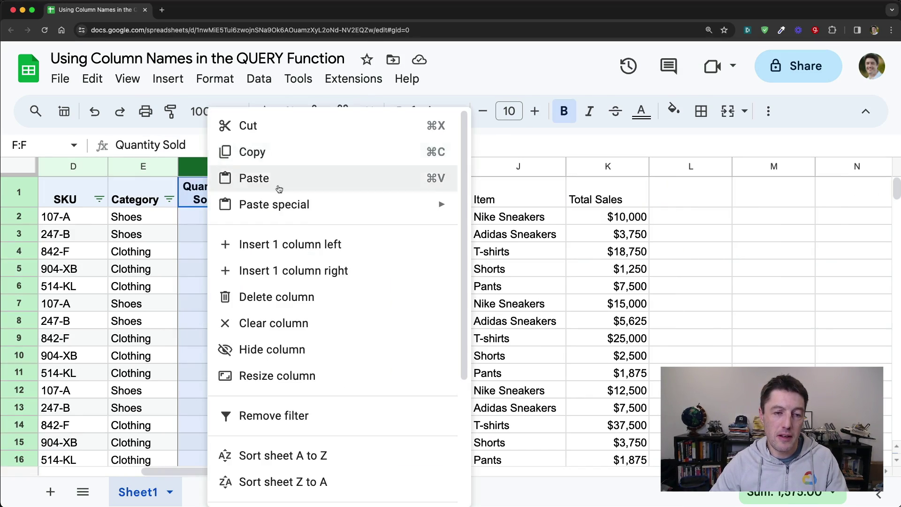
click(304, 244)
click(212, 193)
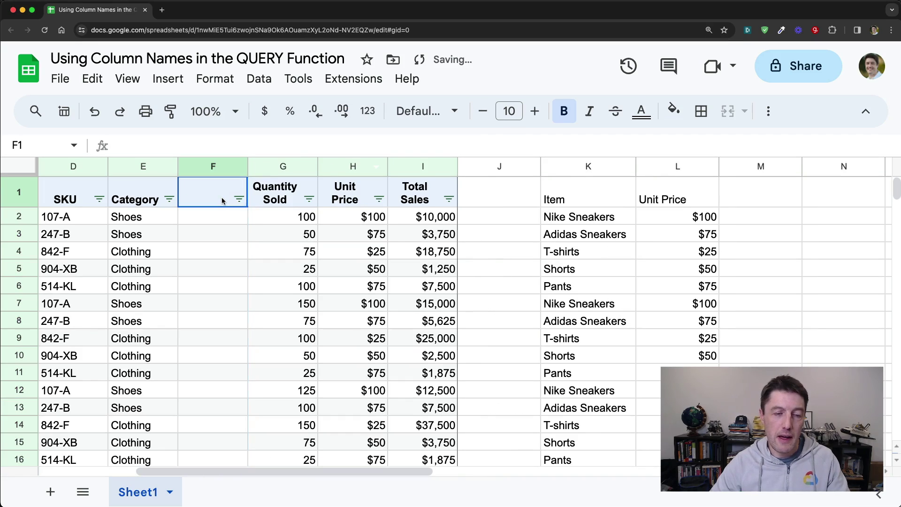
text(New Col)
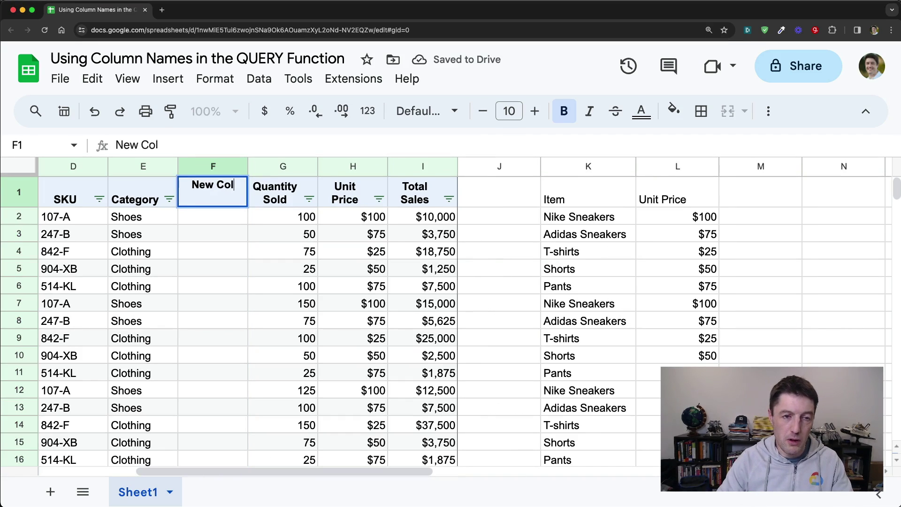
text(!)
key(Return)
key(Up)
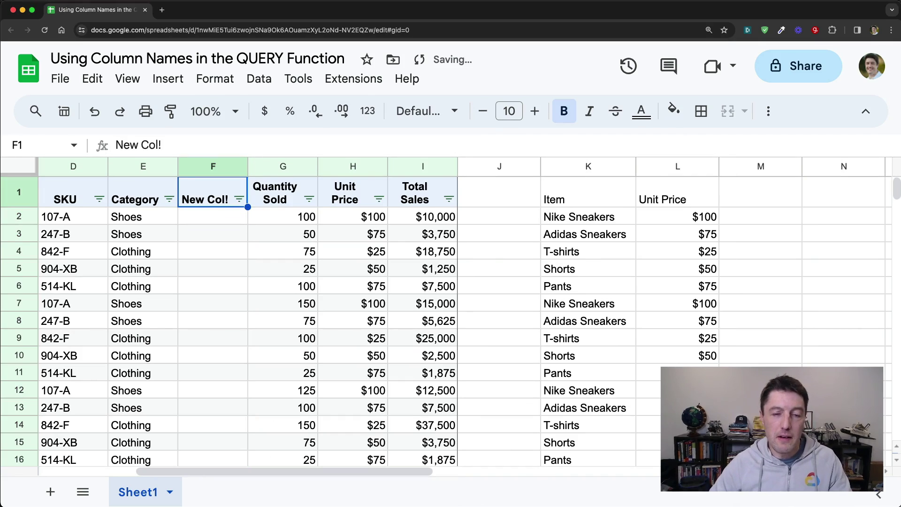
Step: Inspect the K1 query, now returning Unit Price, against source column H
click(619, 197)
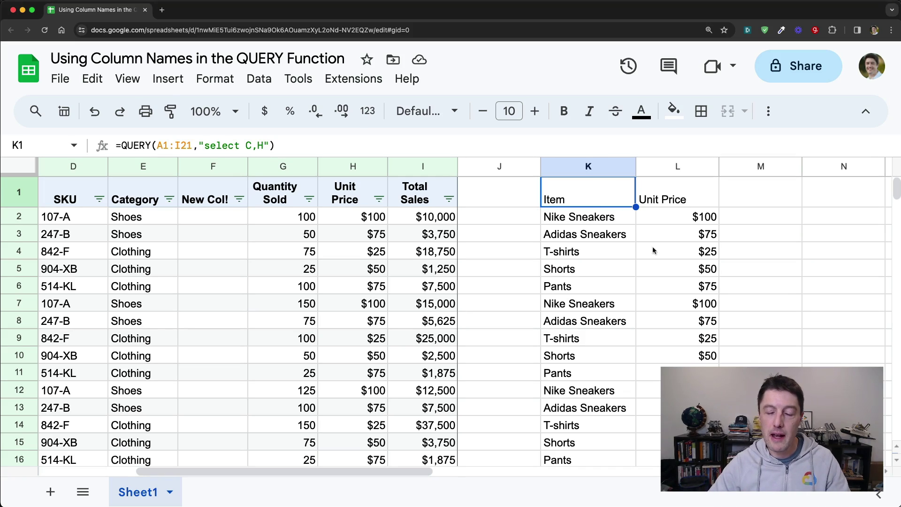
click(700, 167)
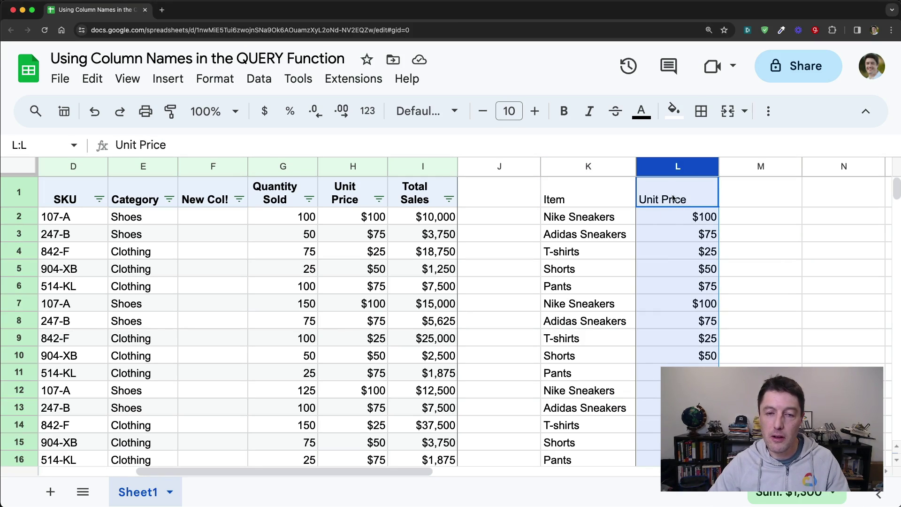
click(348, 166)
click(662, 167)
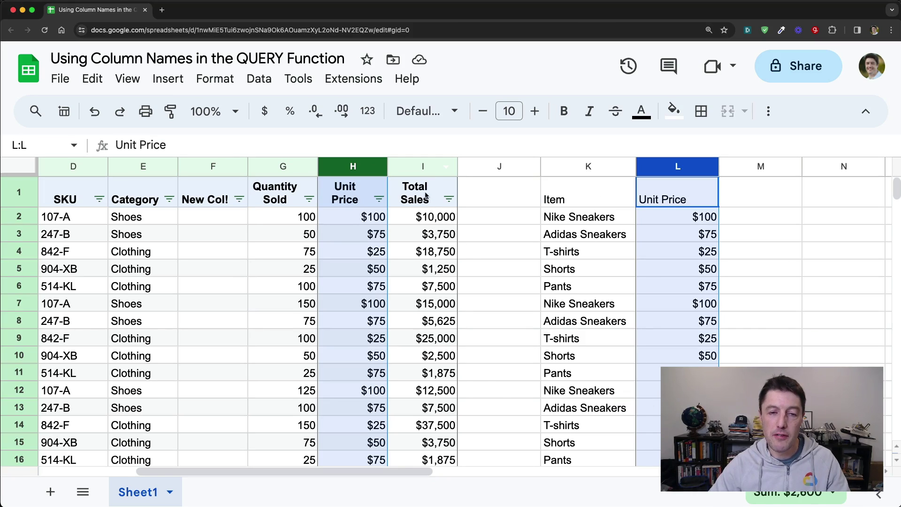
click(606, 192)
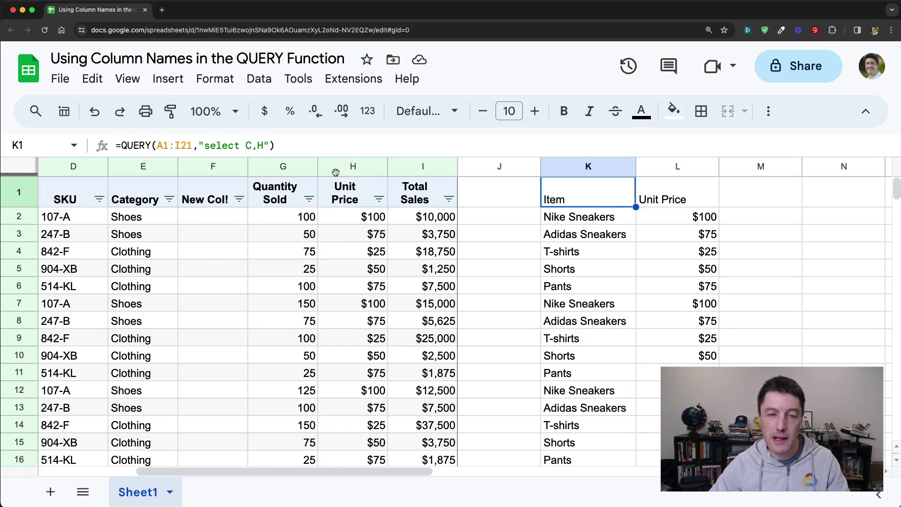
Step: Change the K1 query's H to I so 'select C,I' returns Total Sales
double_click(551, 191)
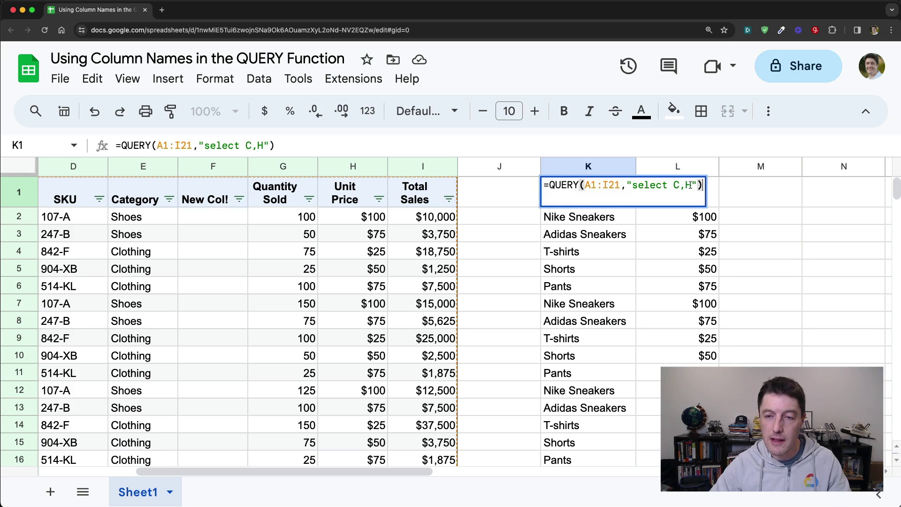
double_click(687, 185)
text(I)
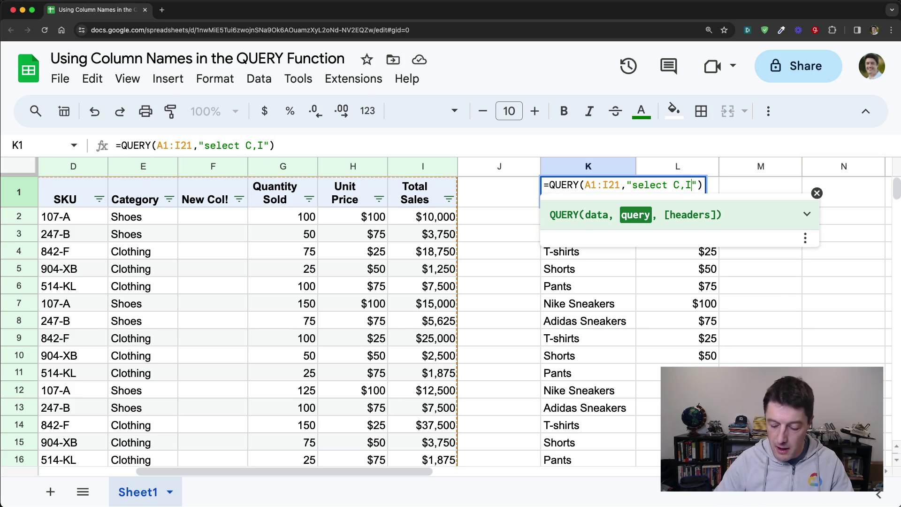
key(Return)
key(Up)
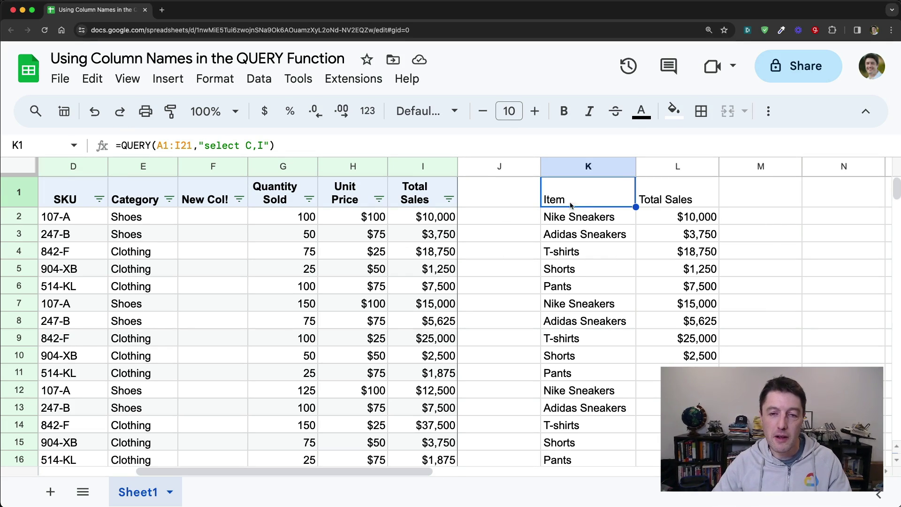
click(215, 166)
Step: Delete the New Col! column and read J1's #VALUE! error about missing column I
right_click(216, 165)
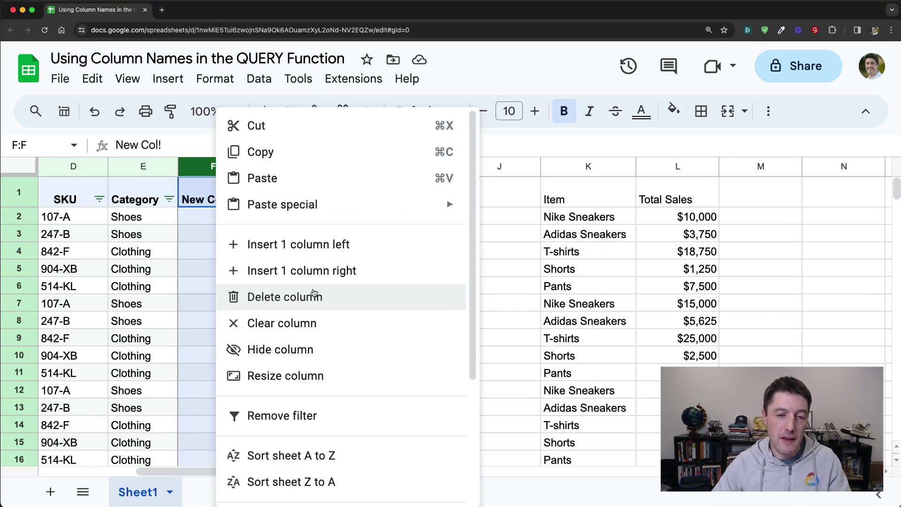
click(287, 299)
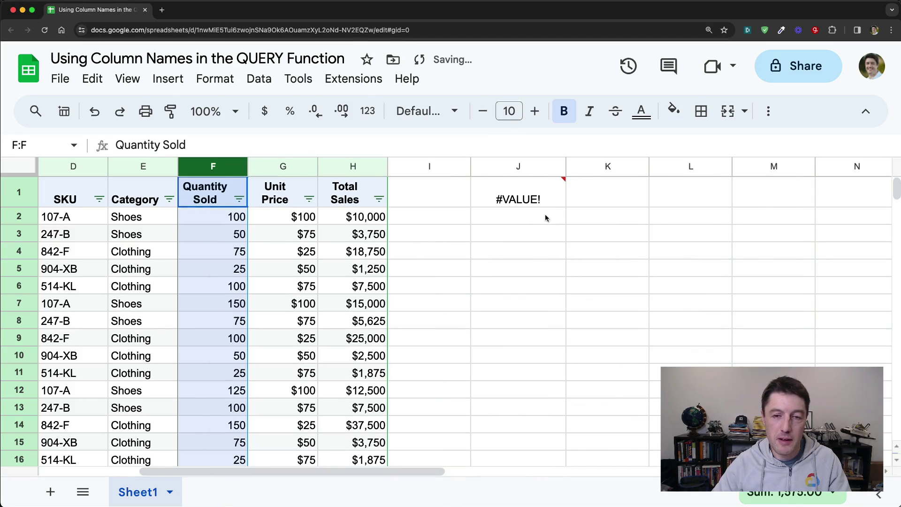
click(535, 201)
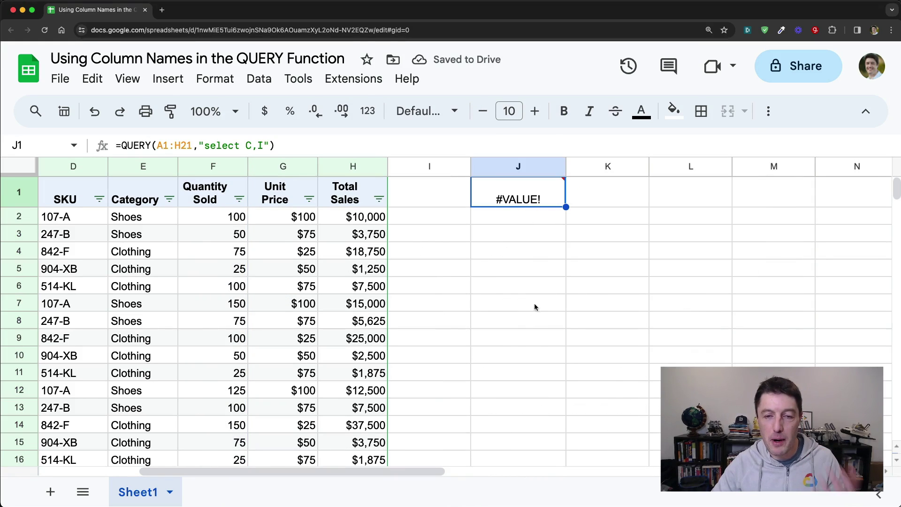
click(423, 166)
click(520, 194)
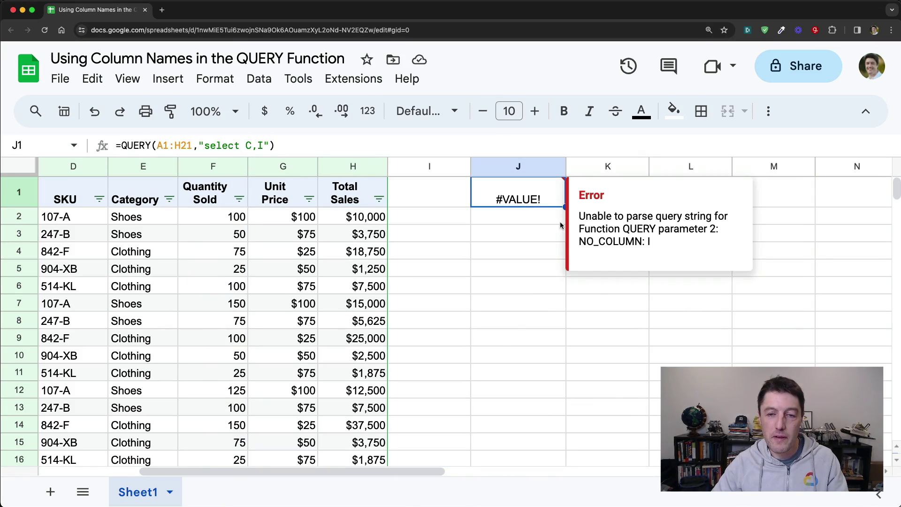
Step: Edit the J1 query from 'select C,I' back to 'select C,H'
double_click(545, 196)
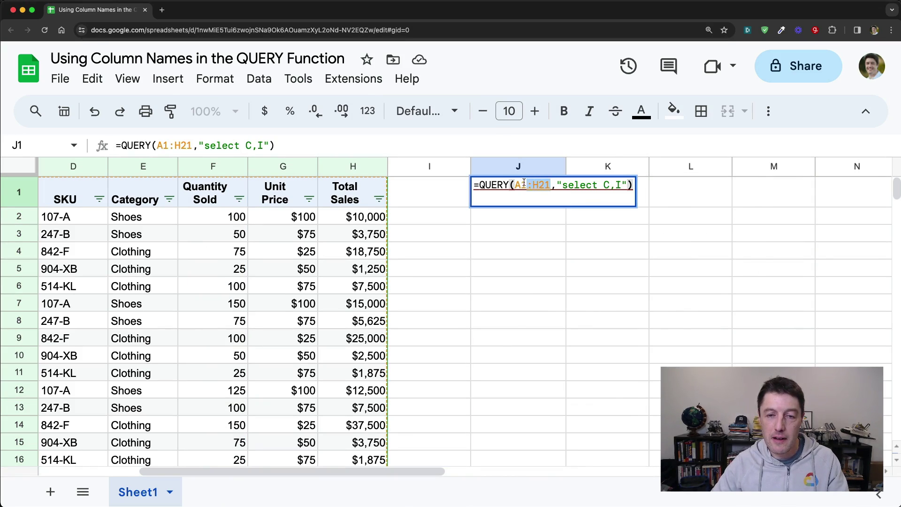
click(532, 185)
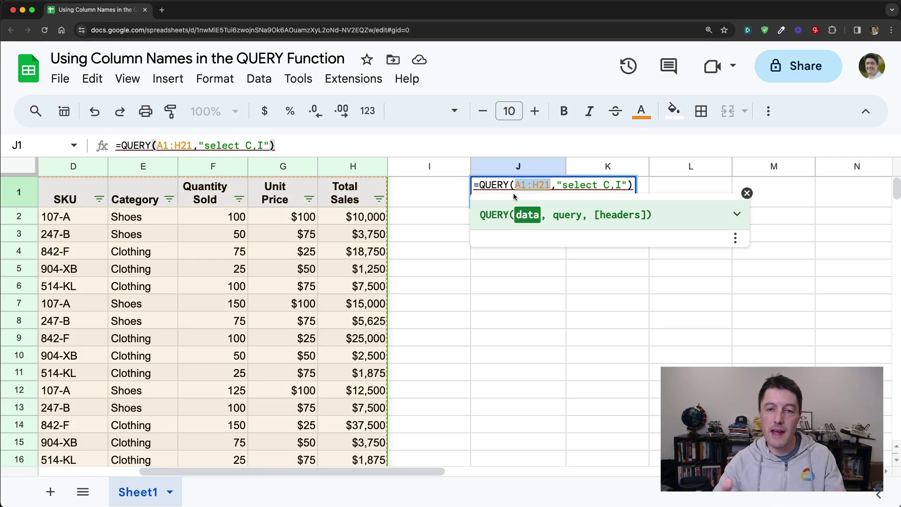
click(623, 185)
key(BackSpace)
text(H)
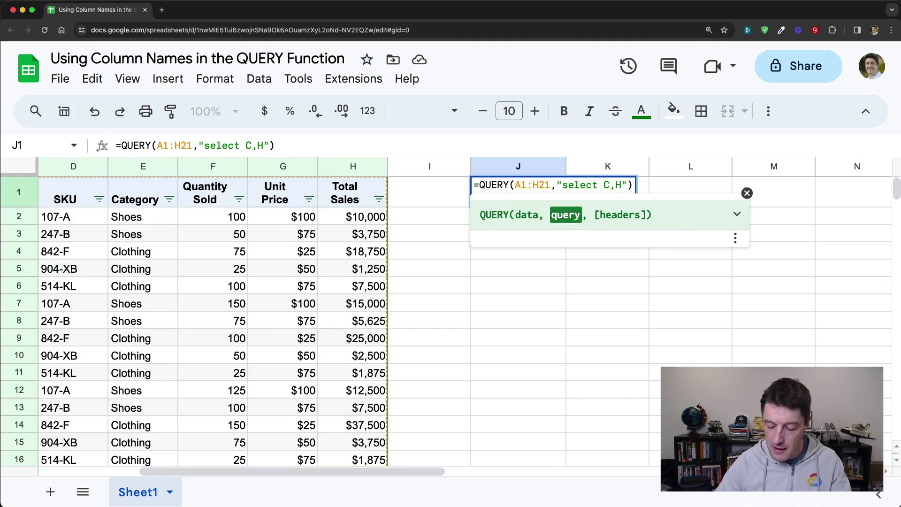
key(Return)
key(Up)
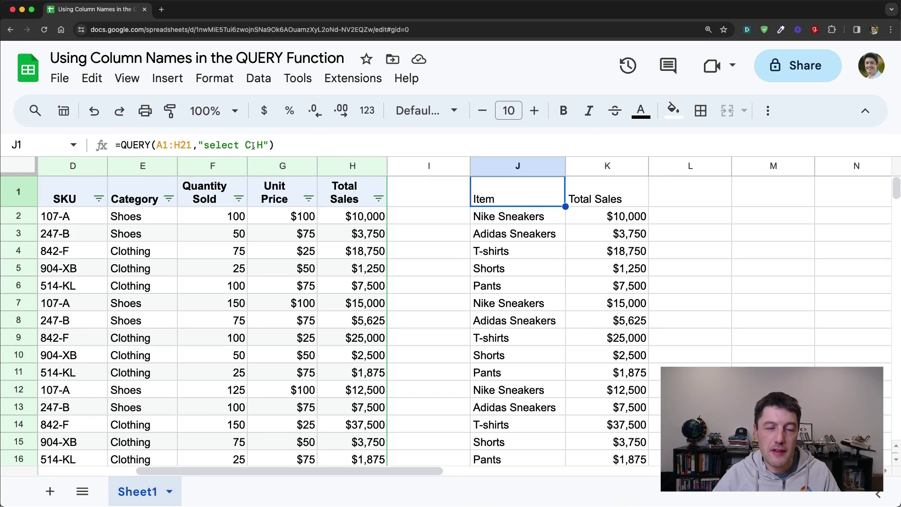
Step: Rewrite the J1 select string as 'select Col3,Col8'
drag(251, 144, 380, 147)
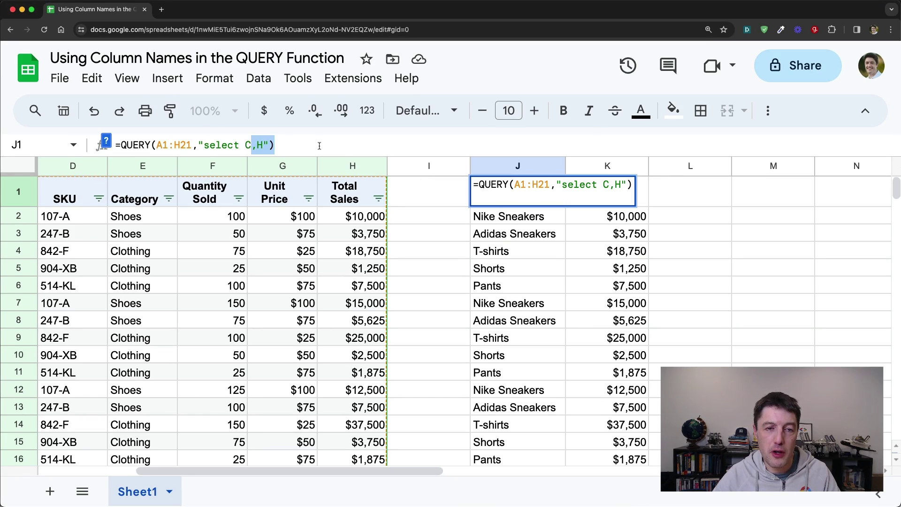
key(BackSpace)
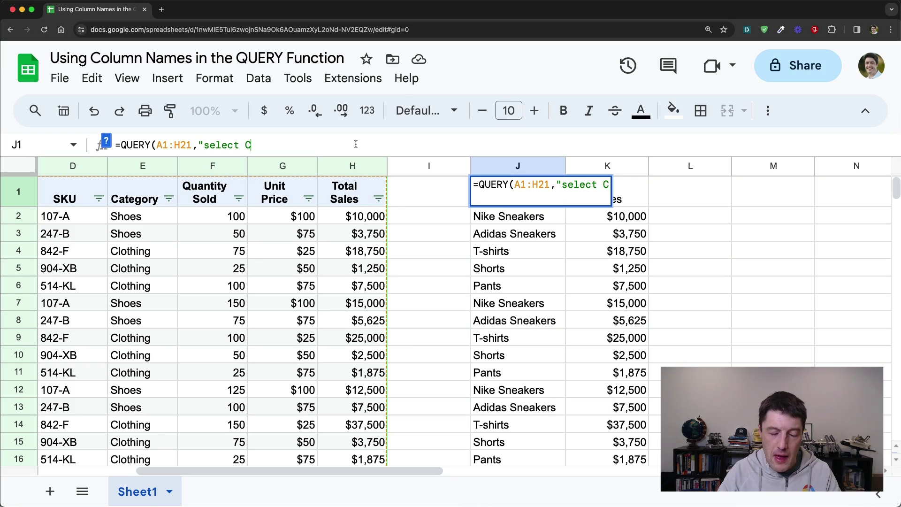
text(ol)
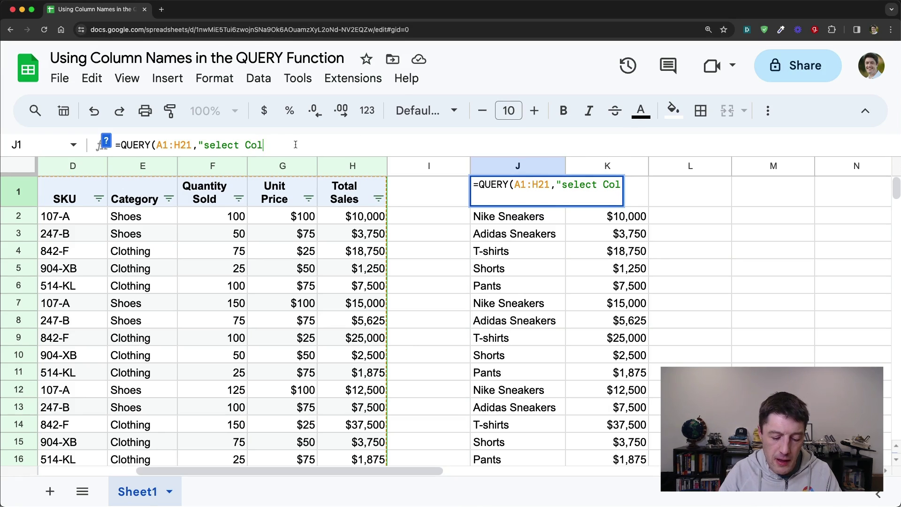
text(3,C)
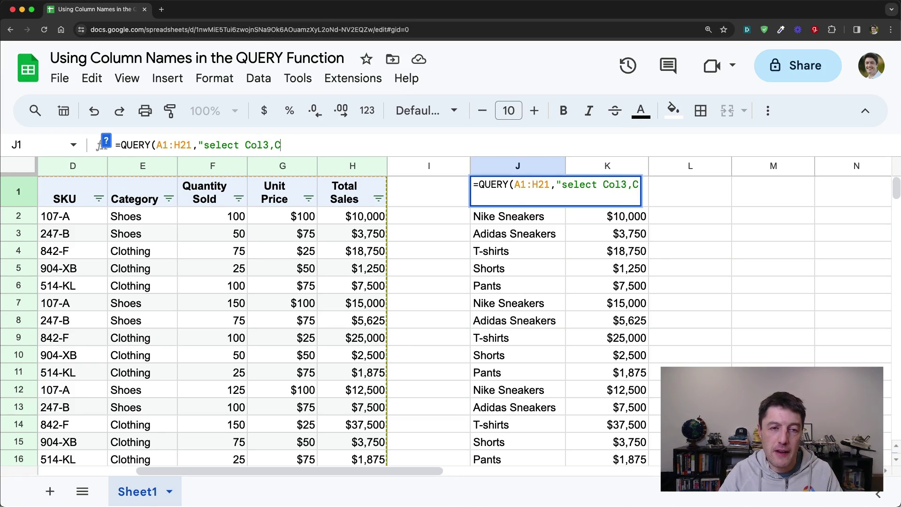
text(ol8")
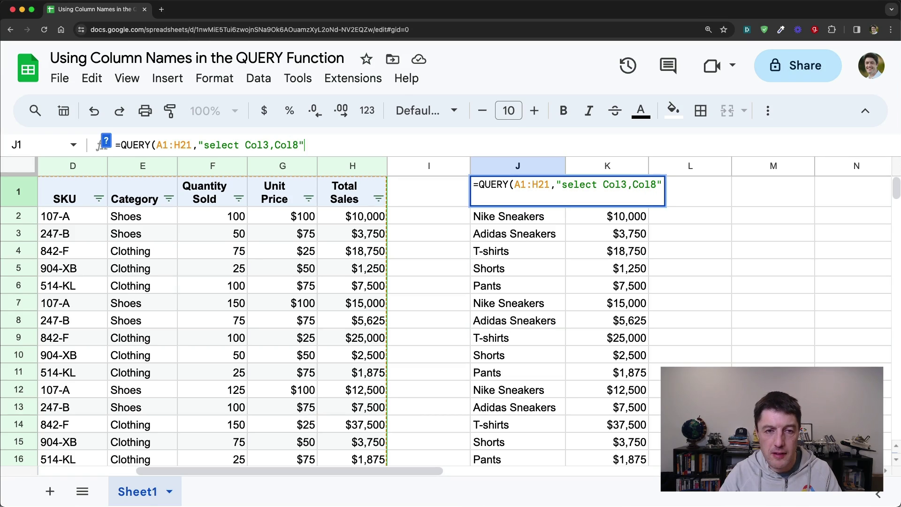
text())
key(Return)
key(Up)
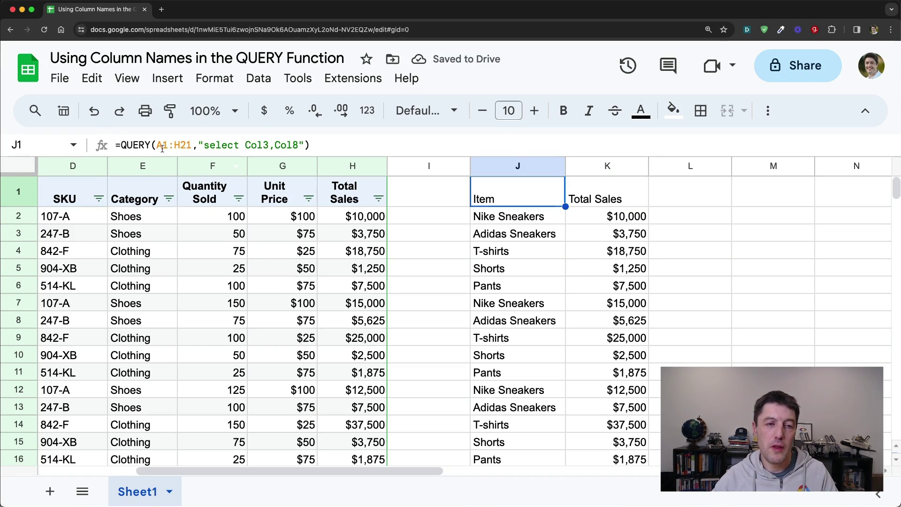
Step: Highlight the A1:H21 data range in the formula, leaving it unchanged
drag(191, 144, 160, 144)
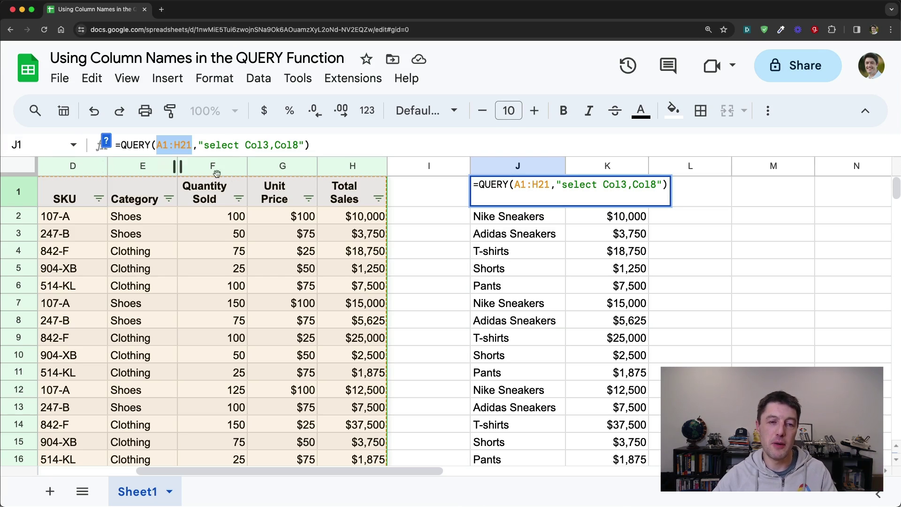
key(End)
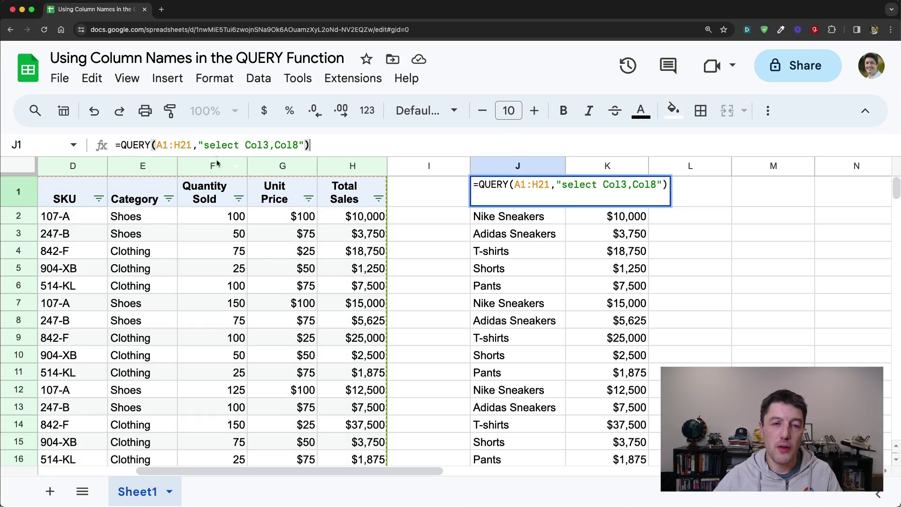
key(Return)
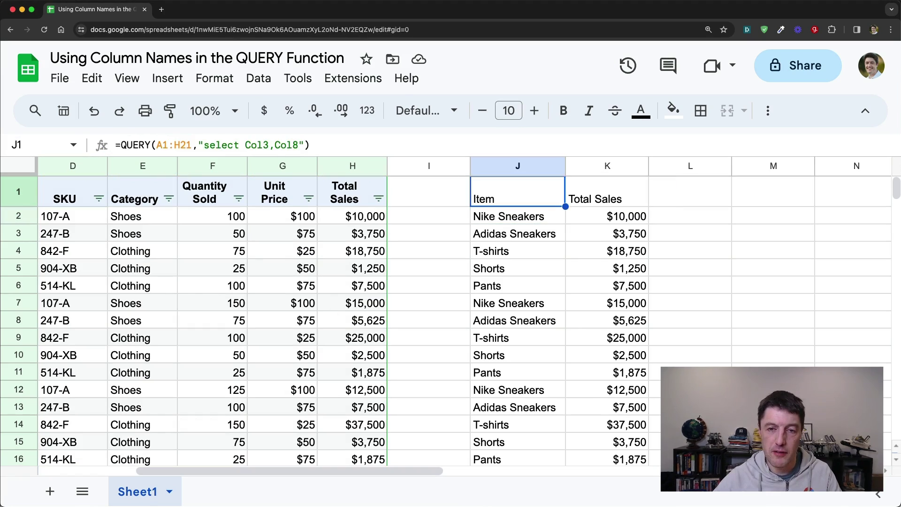
key(Left)
key(Left)
key(Home)
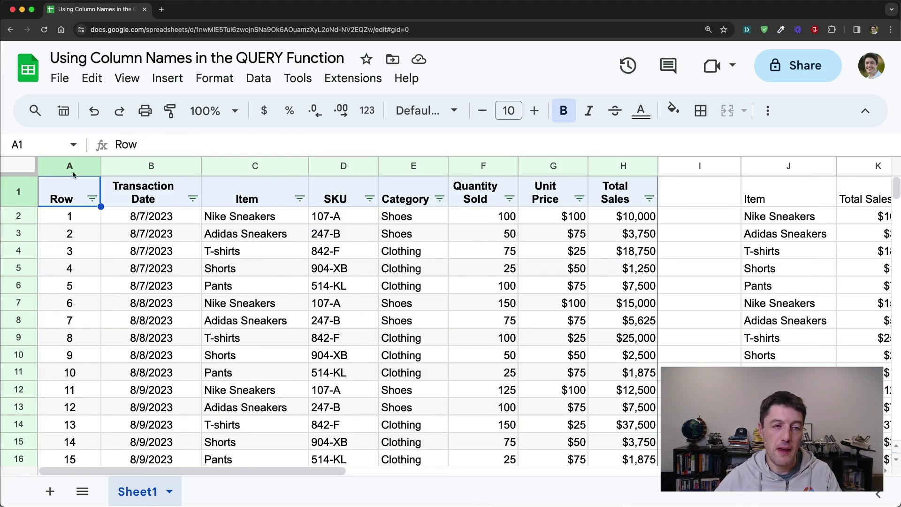
Step: Select columns A:C and B:C, then step along the header row to J1
drag(69, 166, 255, 167)
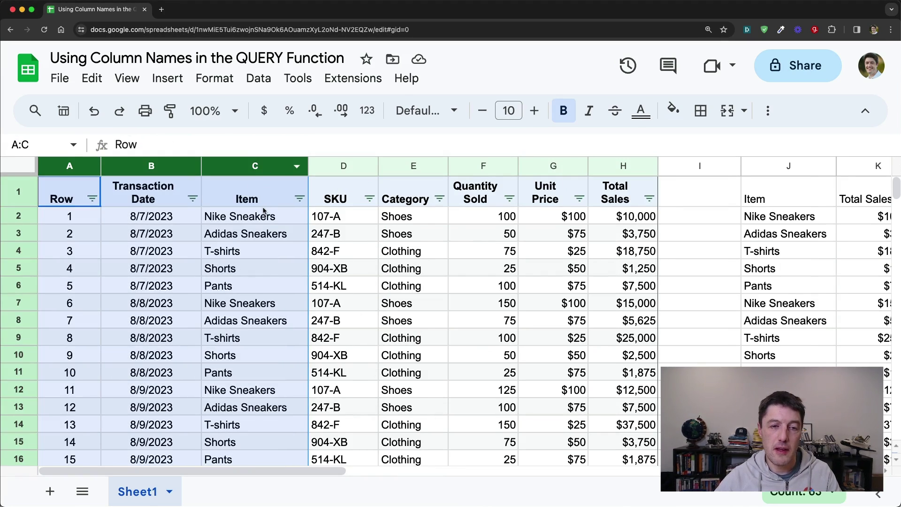
click(162, 236)
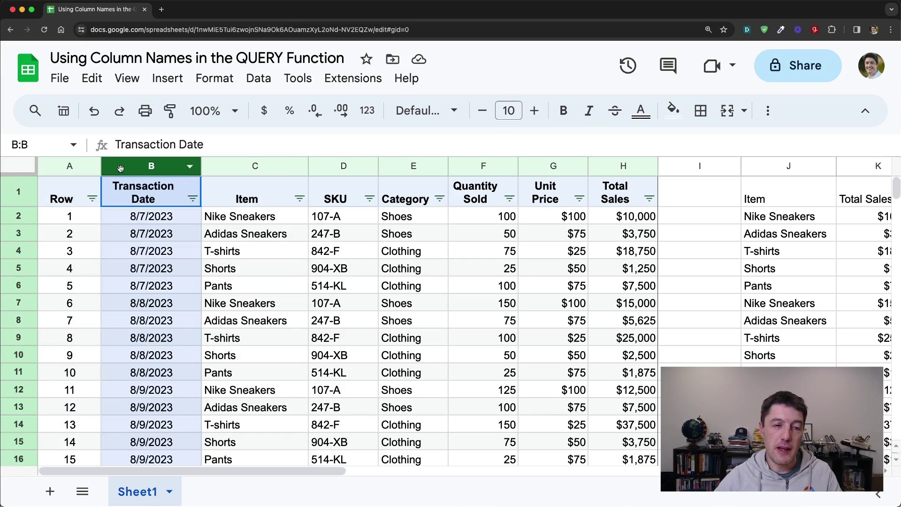
click(120, 168)
shift+click(255, 167)
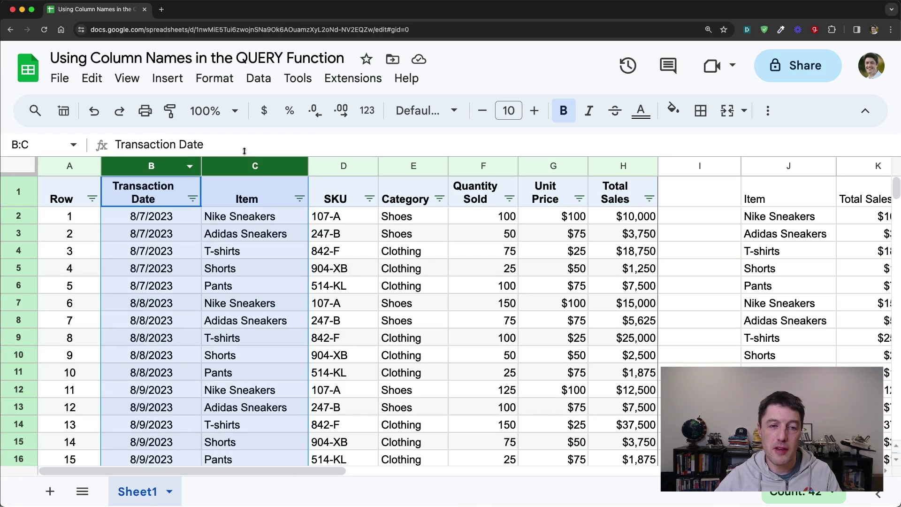
click(570, 199)
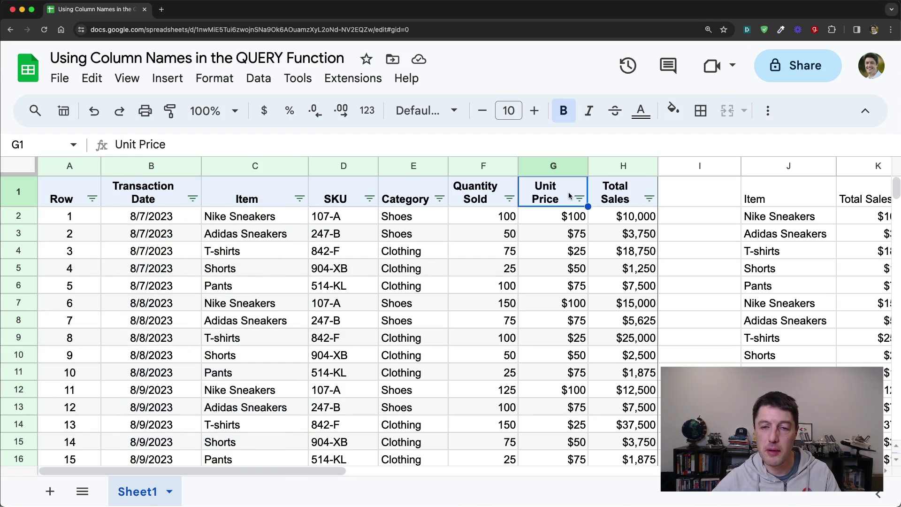
key(Right)
key(Right)
key(Right)
key(Right)
key(Right)
key(Right)
key(Left)
key(Left)
key(Left)
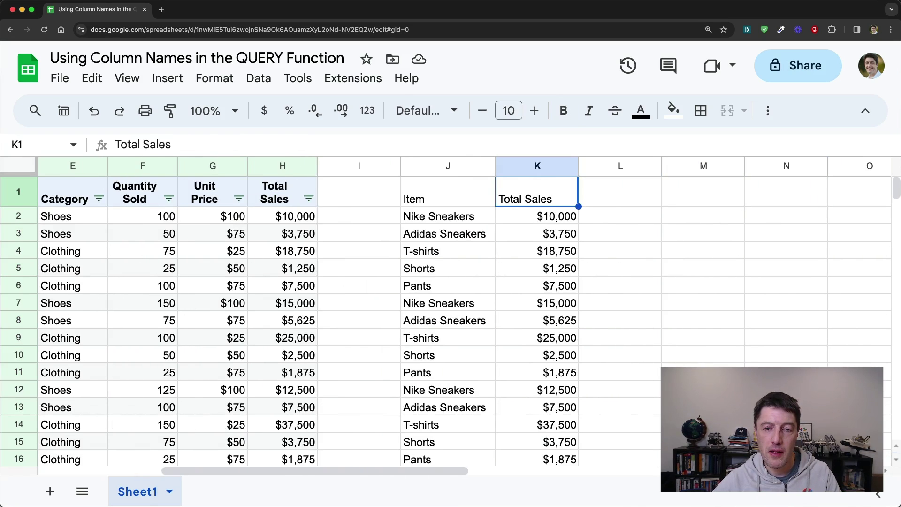
key(Left)
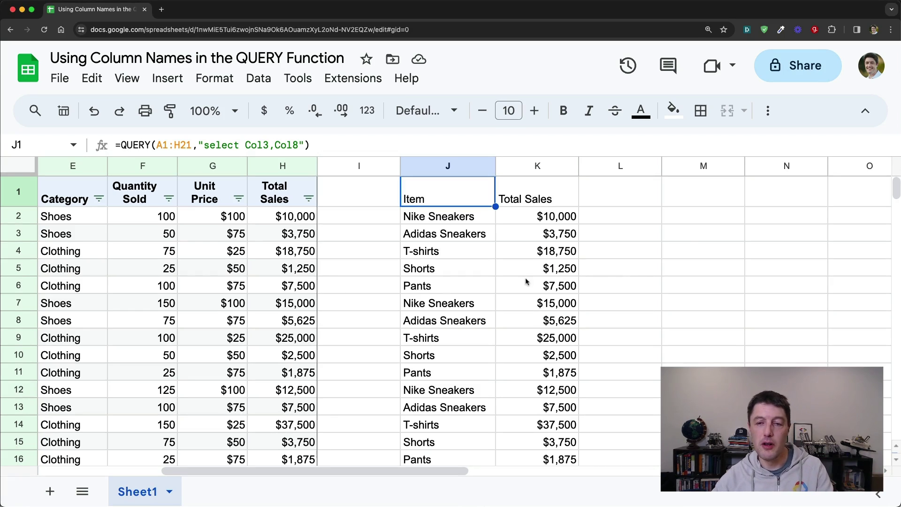
Step: Enter =XMATCH("Item",A1:H1) in M2, returning 3
click(687, 217)
text(=)
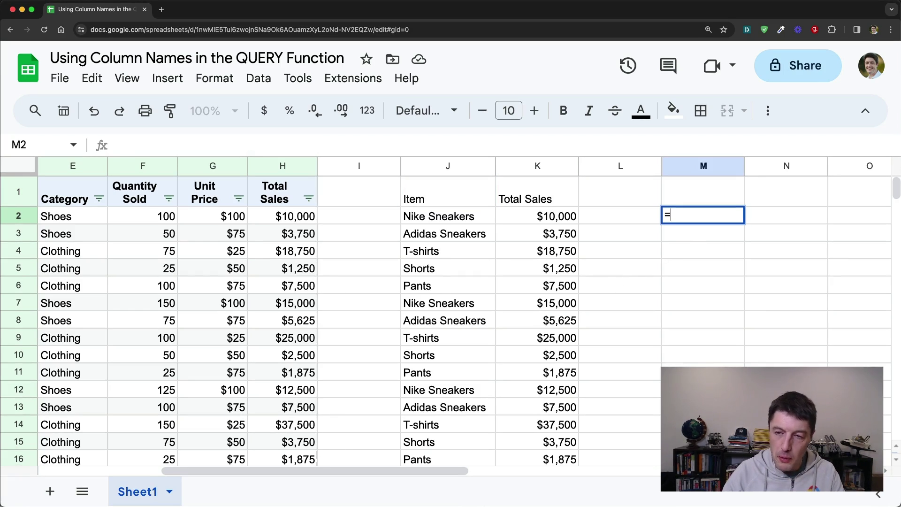
text(X)
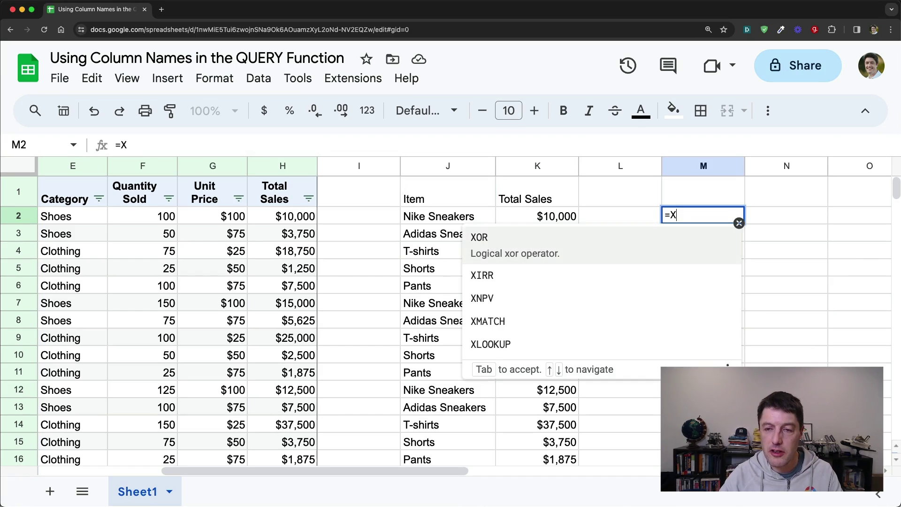
text(MA)
key(Tab)
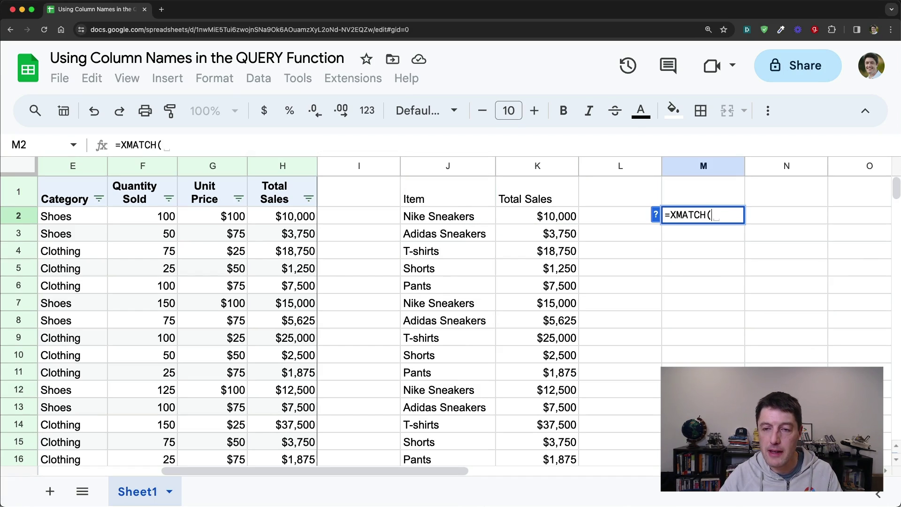
text("Item")
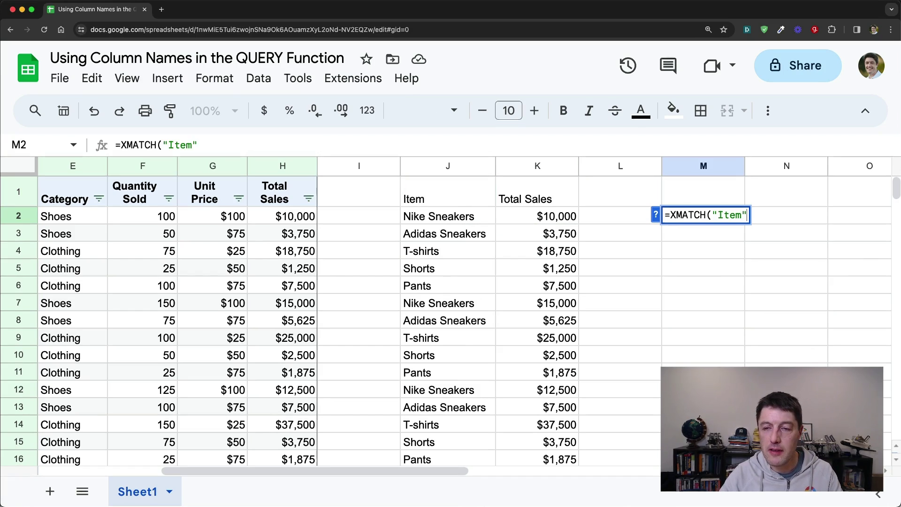
text(,)
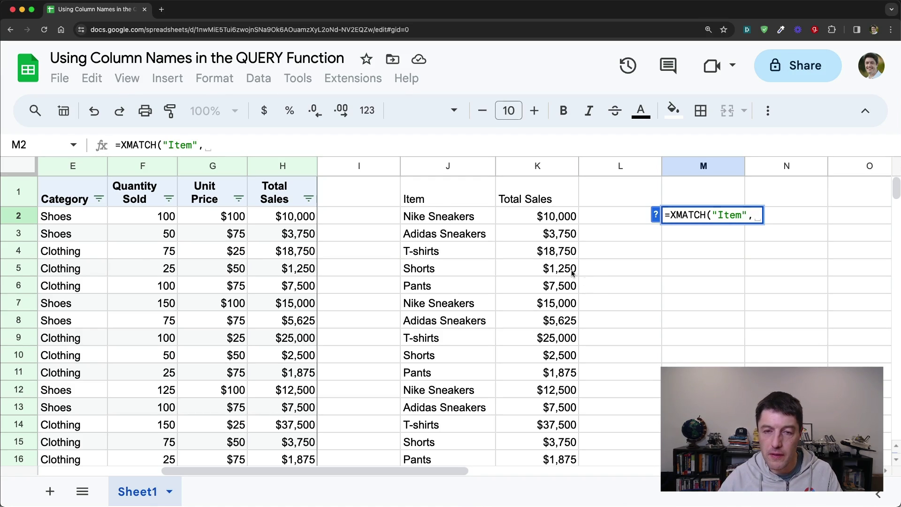
drag(282, 199, 97, 190)
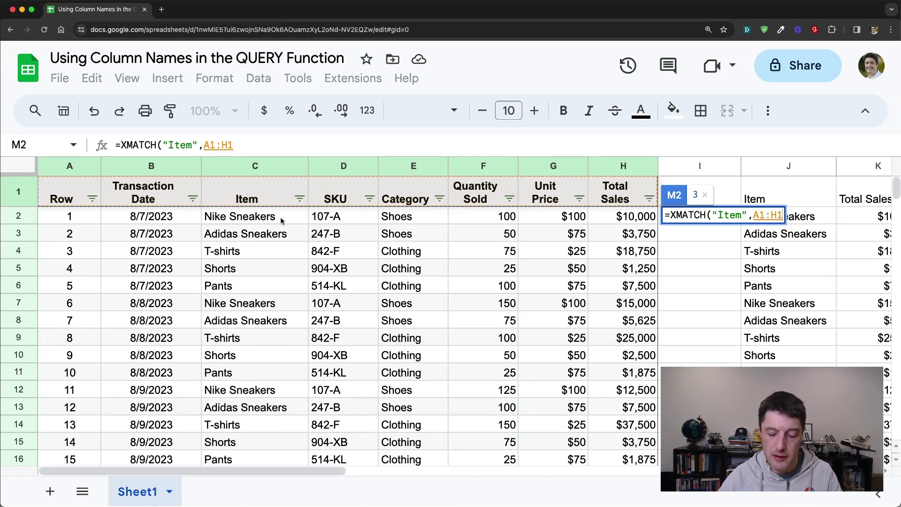
key(Return)
click(758, 216)
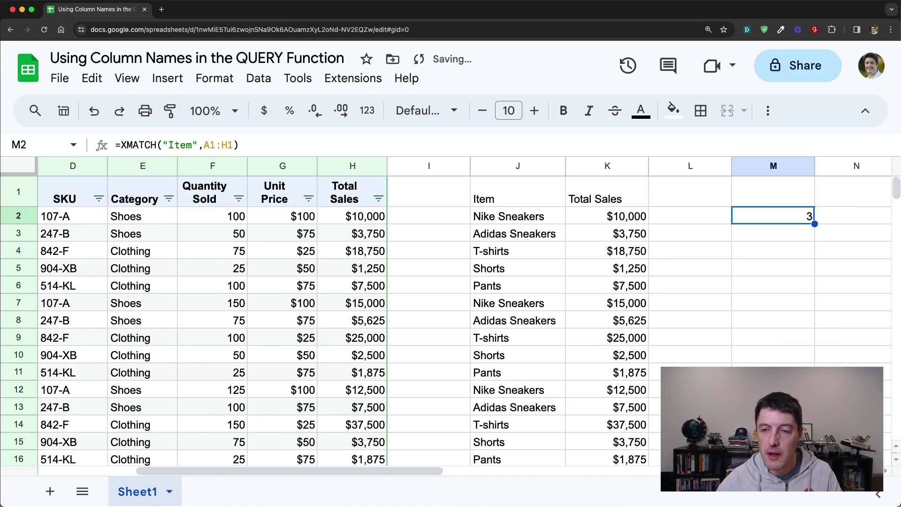
double_click(758, 211)
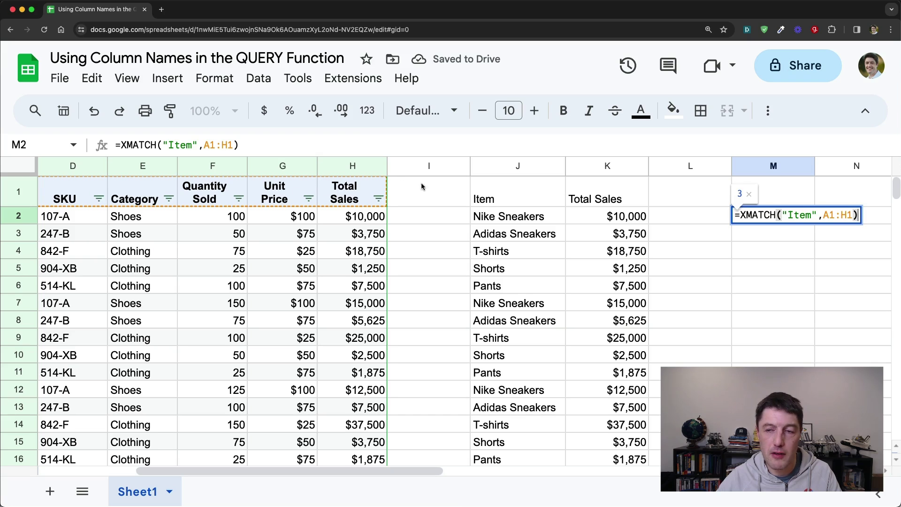
key(Return)
key(Up)
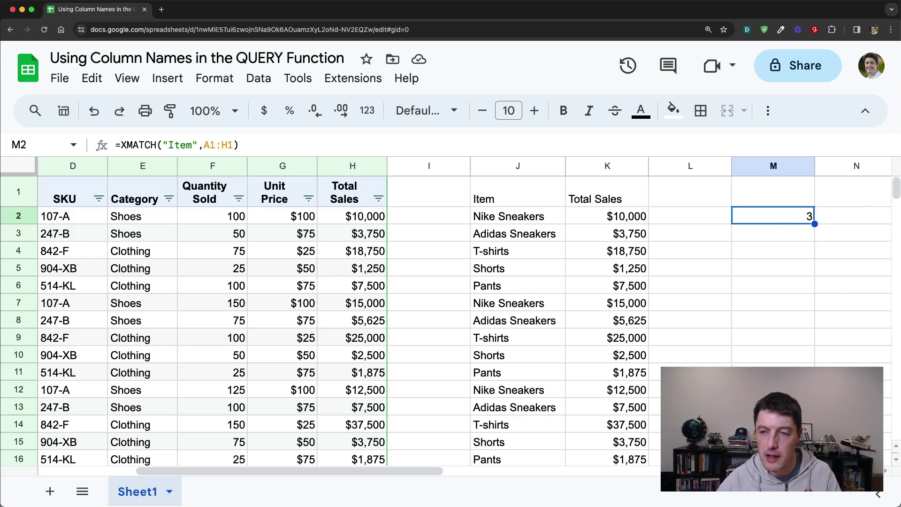
Step: Reopen M2 and highlight its A1:H1 reference without changing it
double_click(772, 220)
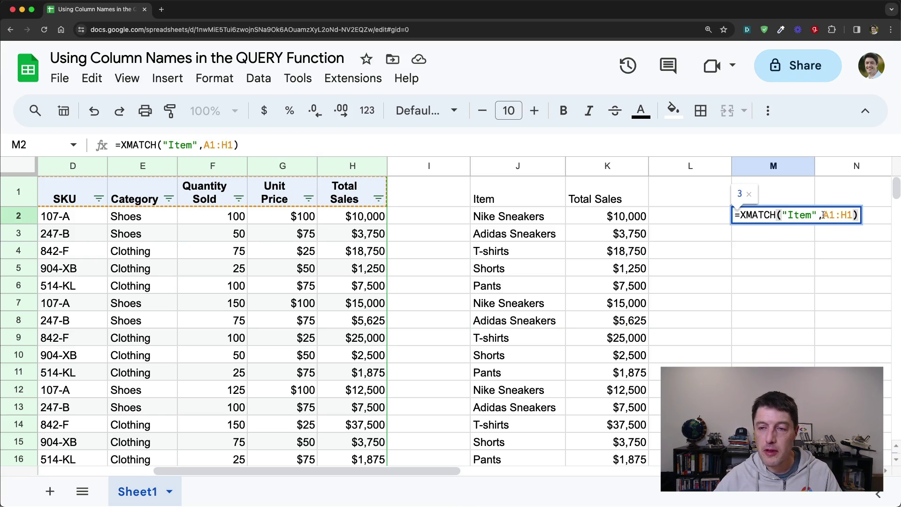
drag(823, 215, 858, 215)
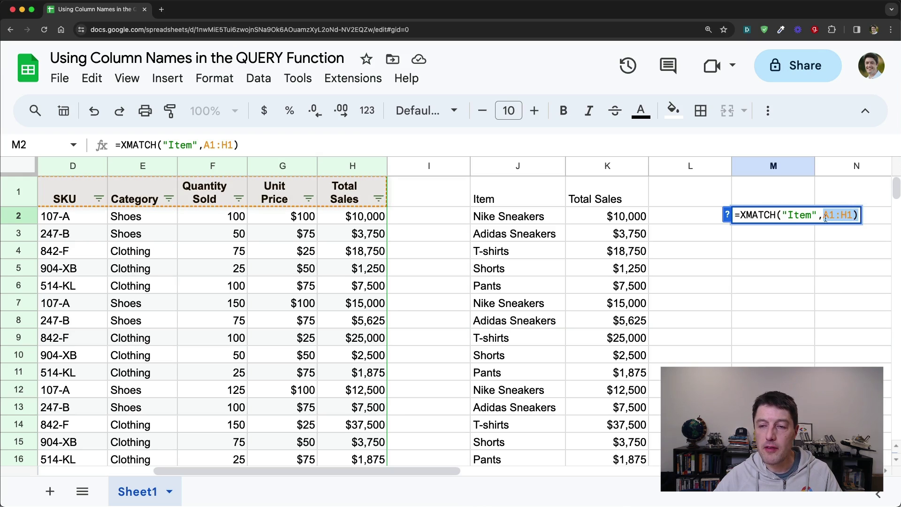
key(Return)
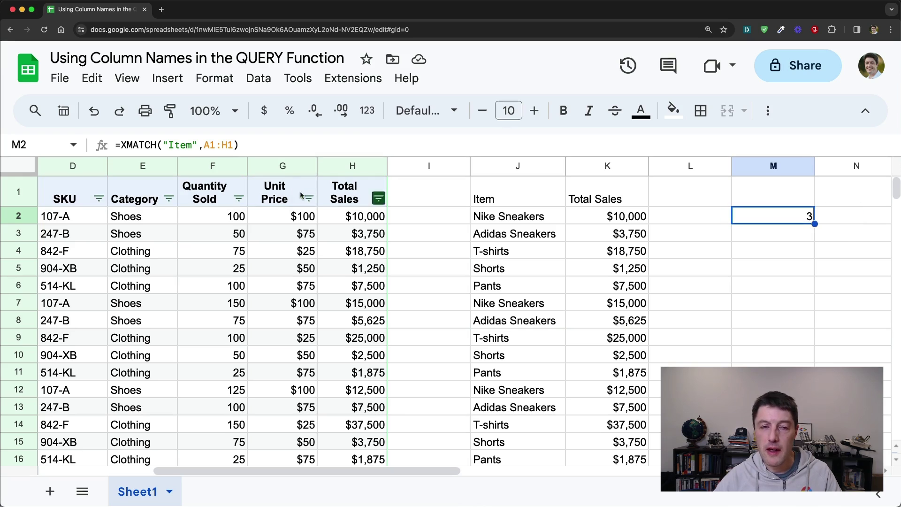
Step: Select A1:H1 and name it 'header' via the Name box
click(345, 191)
drag(306, 194, 63, 191)
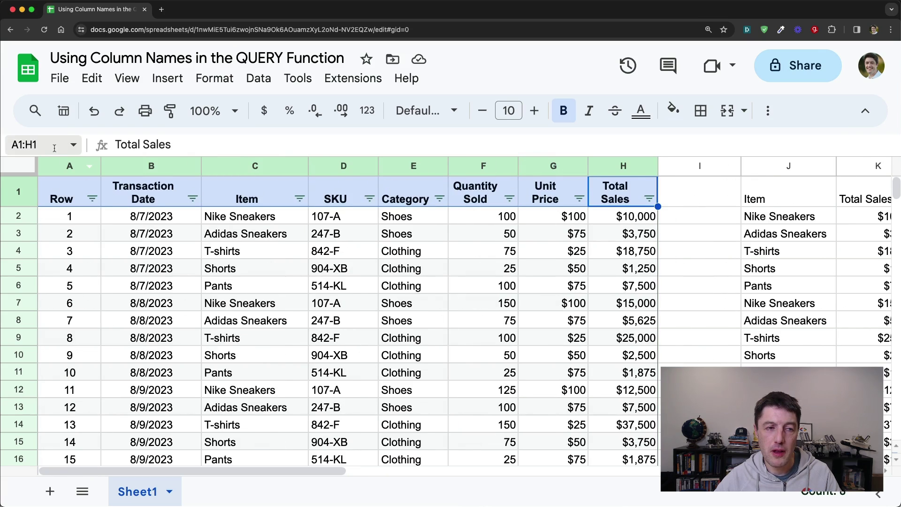
click(39, 144)
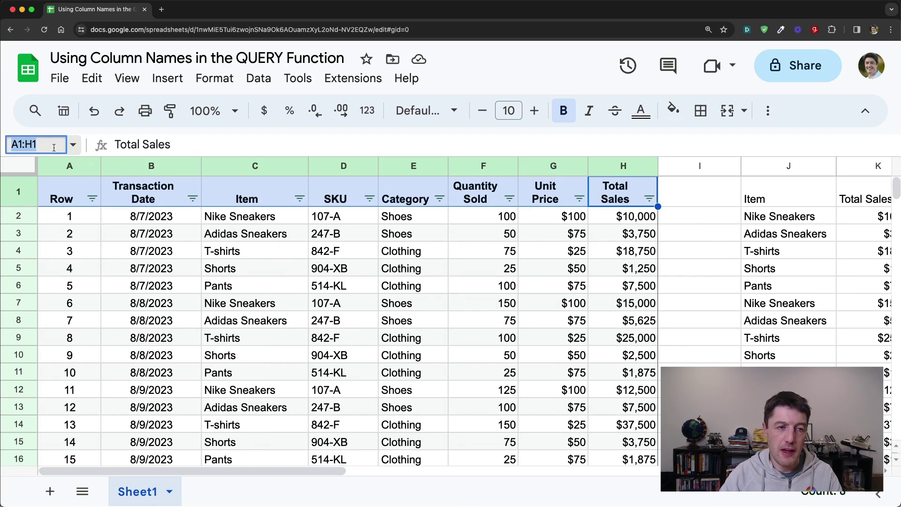
text(header)
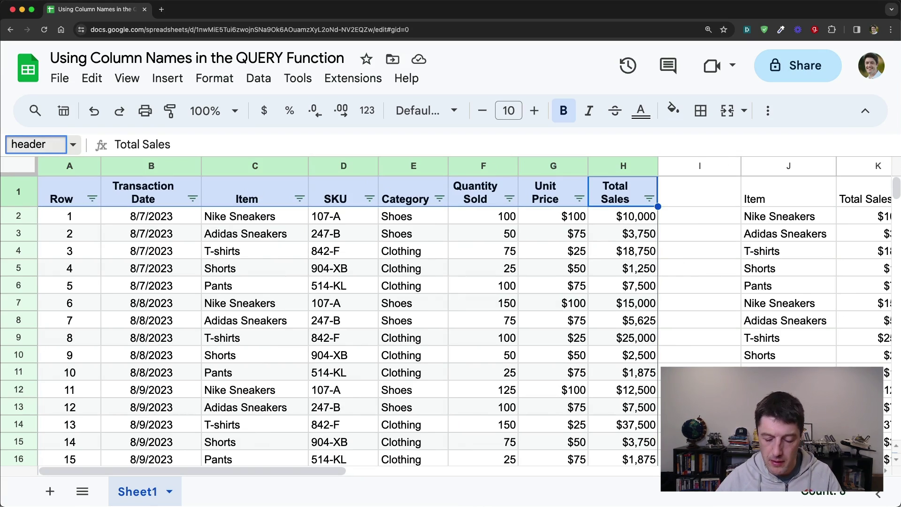
key(Return)
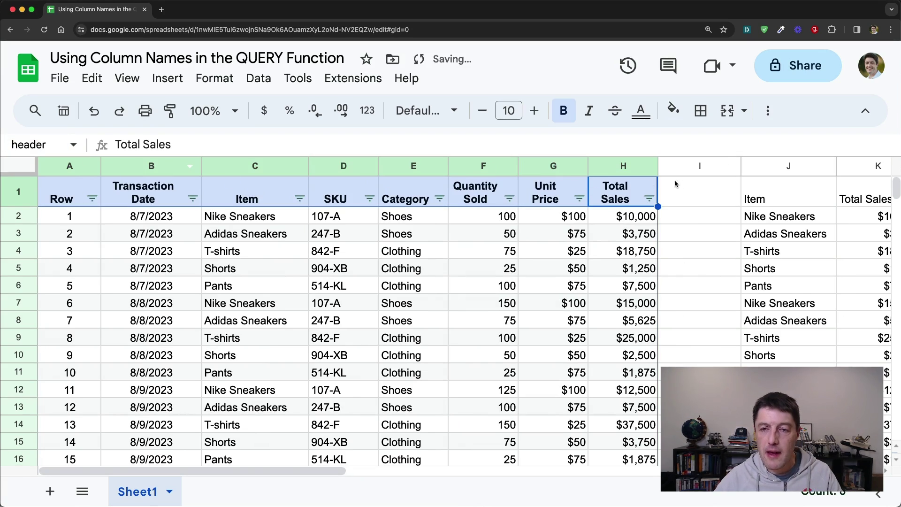
Step: Change M2 to =XMATCH("Item",header), replacing the A1:H1 reference
click(675, 191)
key(Right)
key(Right)
key(Right)
key(Right)
key(Right)
key(Right)
key(Down)
key(Left)
key(Left)
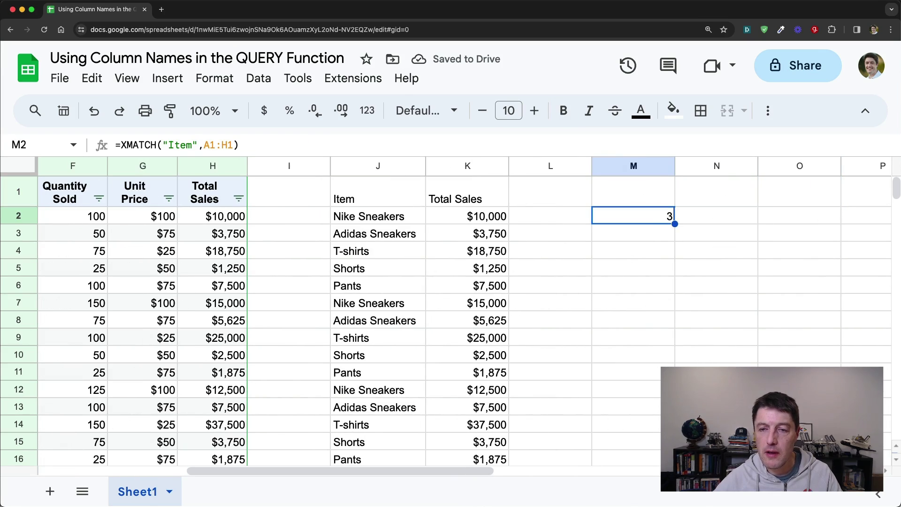
double_click(652, 216)
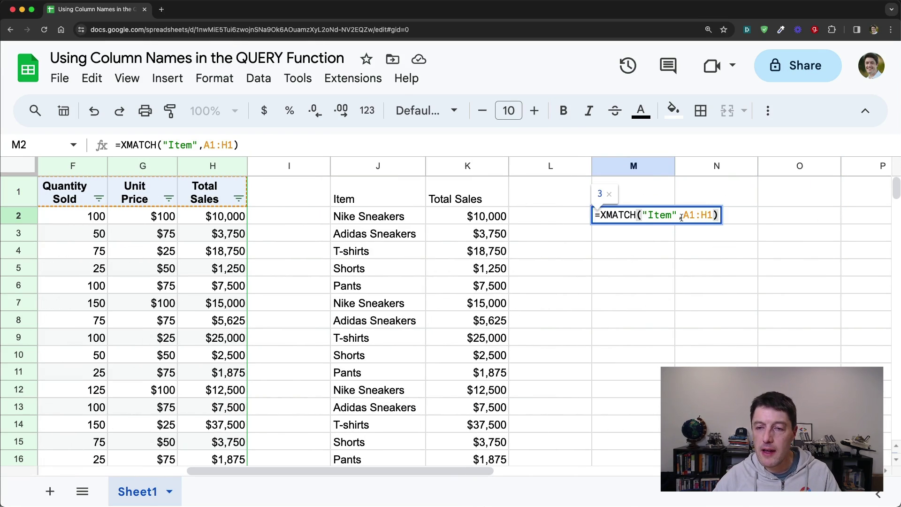
double_click(697, 215)
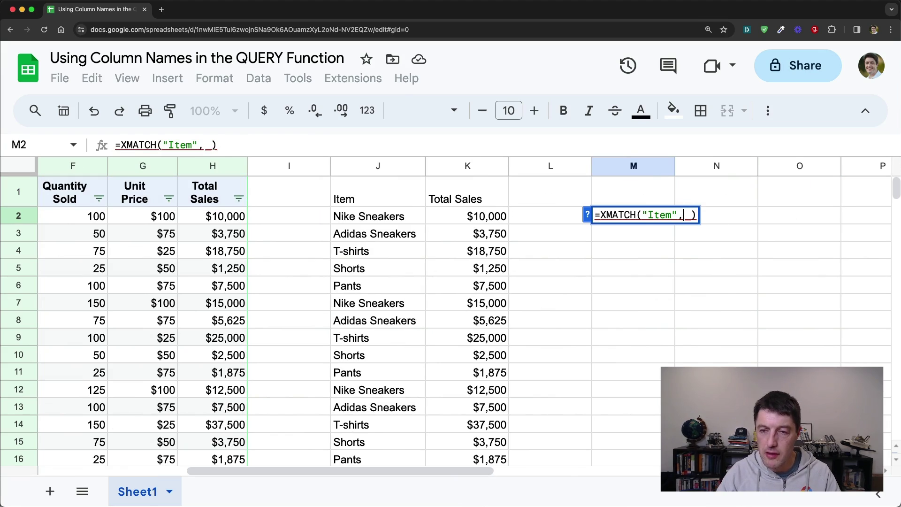
key(BackSpace)
text(header)
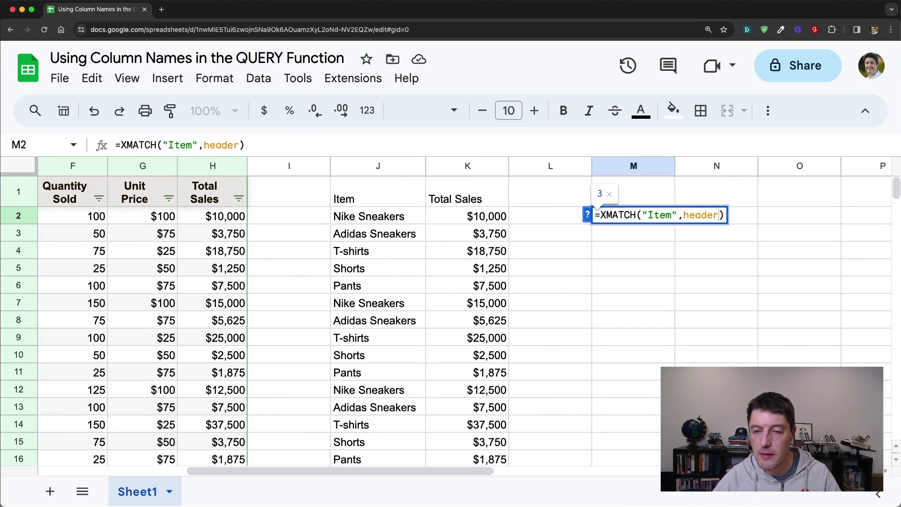
key(Return)
key(Up)
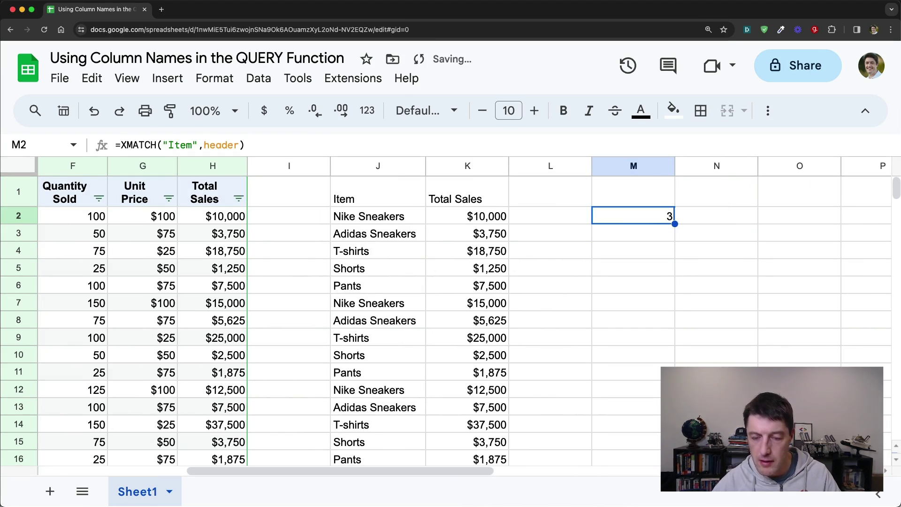
Step: Copy the lookup to M3 as =XMATCH("Total Sales",header), returning 8
key(ctrl+c)
key(Down)
key(ctrl+v)
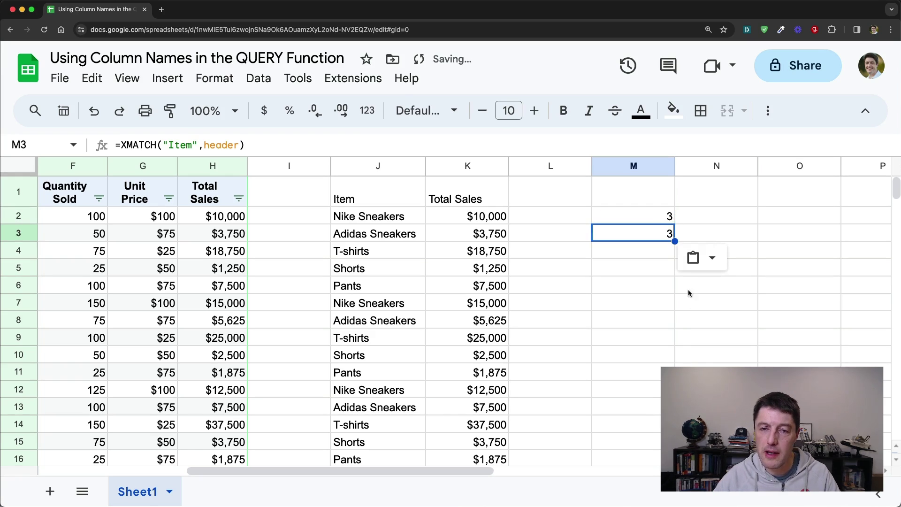
double_click(660, 235)
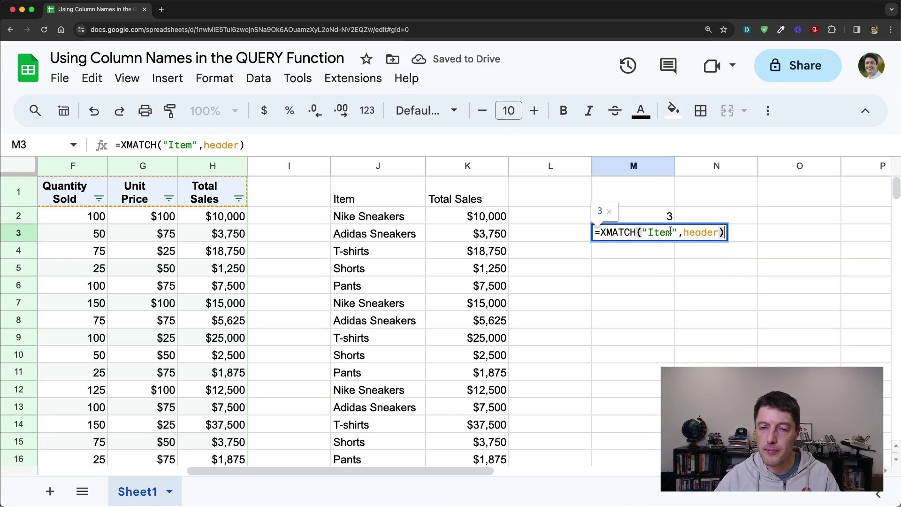
drag(671, 232, 654, 233)
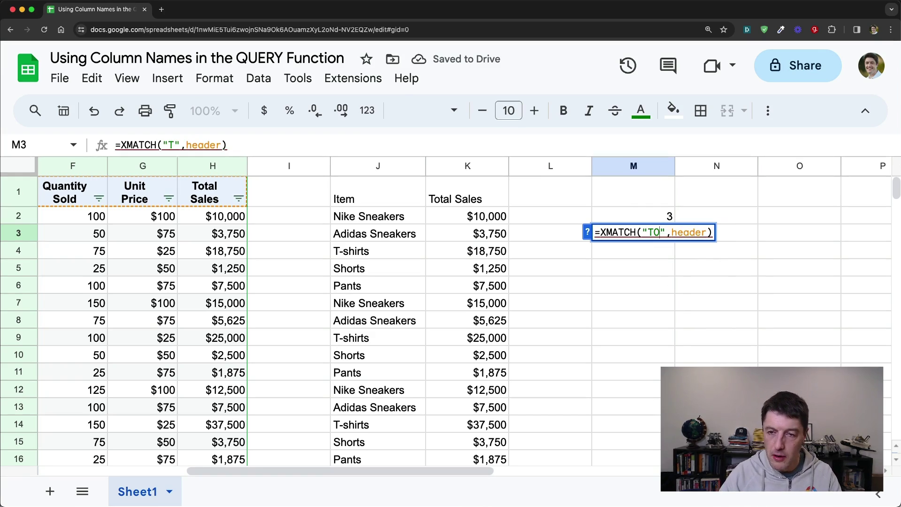
text(Tota)
text(l Sales)
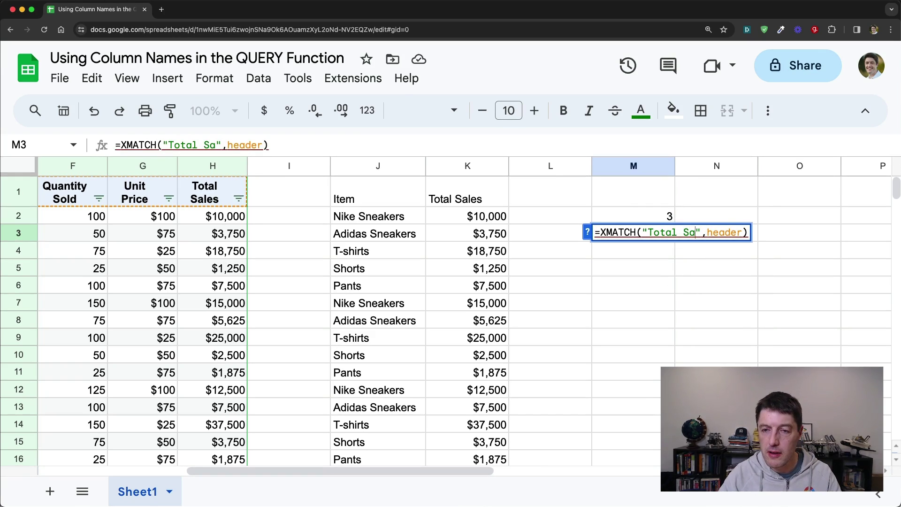
key(Return)
key(Up)
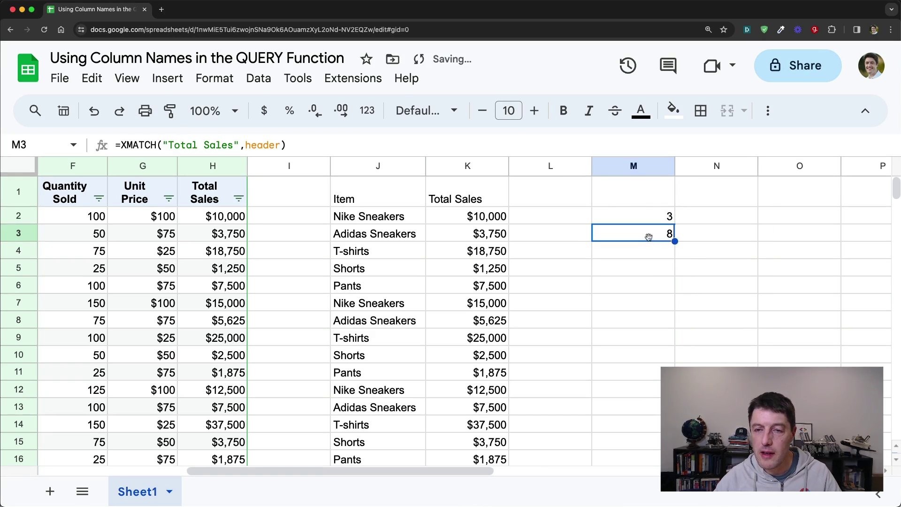
Step: Reopen M2 to highlight the header named range, then exit unchanged
double_click(649, 217)
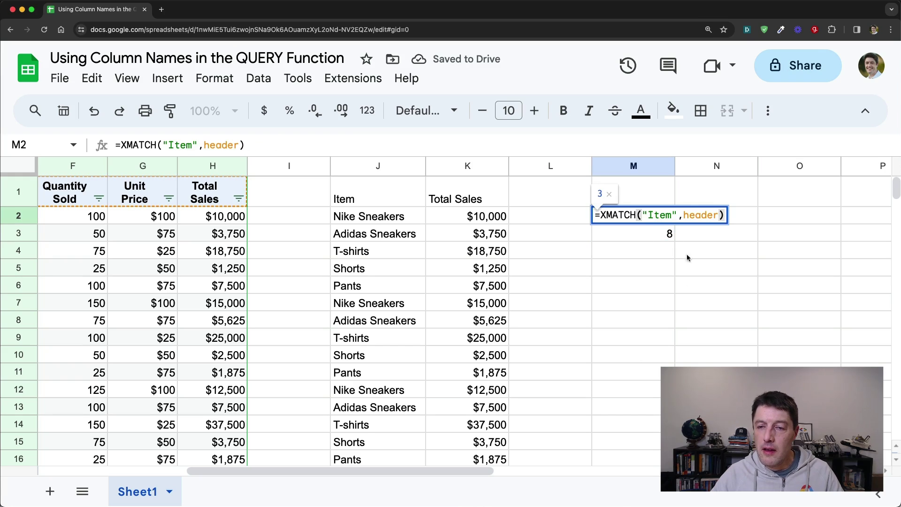
drag(682, 215, 718, 214)
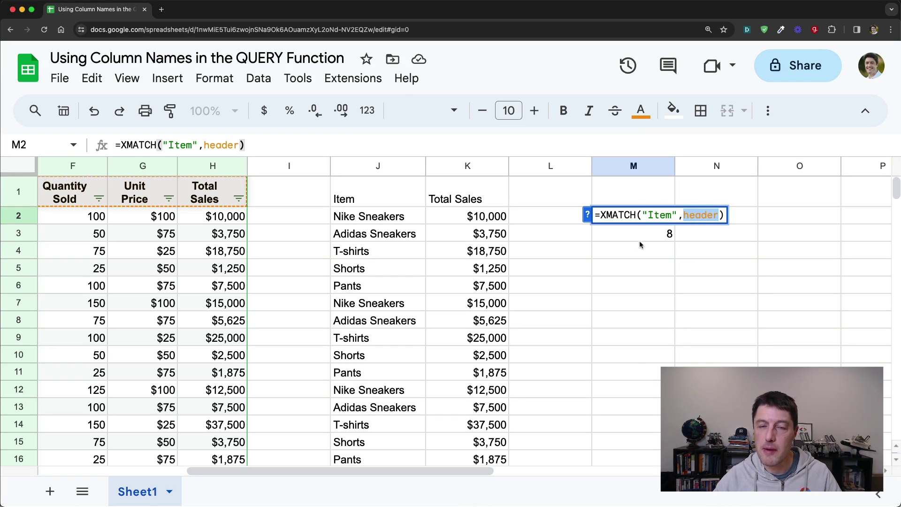
key(Escape)
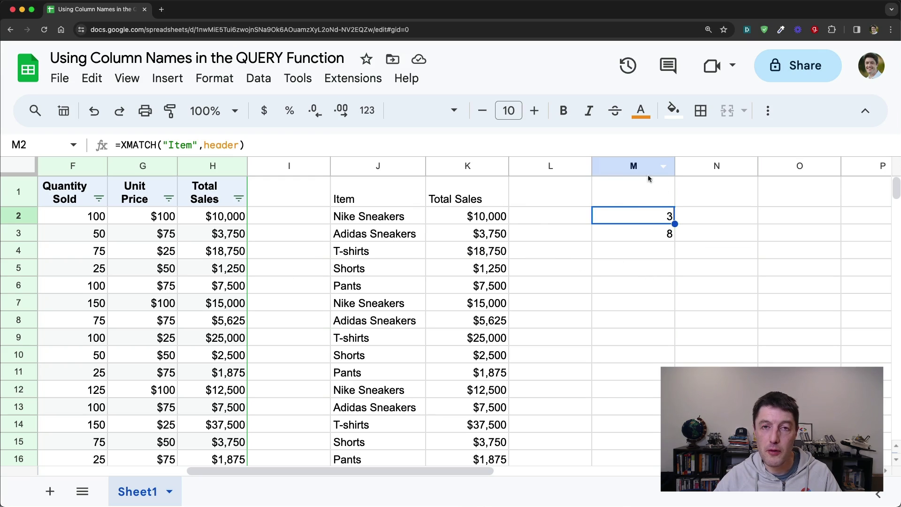
right_click(143, 166)
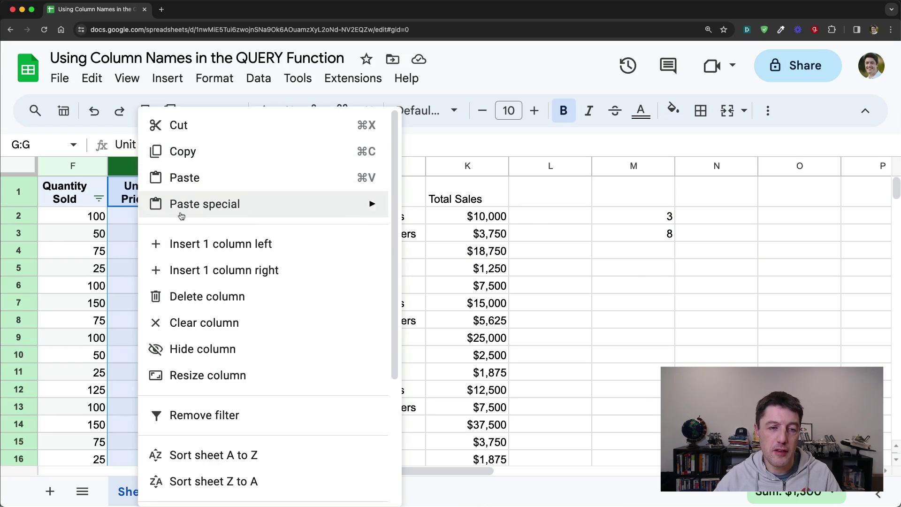
click(221, 245)
drag(704, 216, 704, 233)
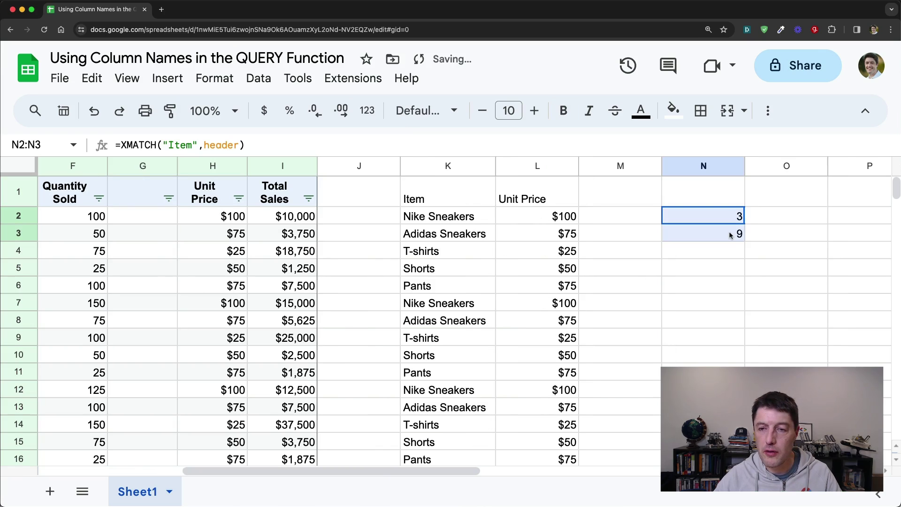
click(535, 196)
click(486, 188)
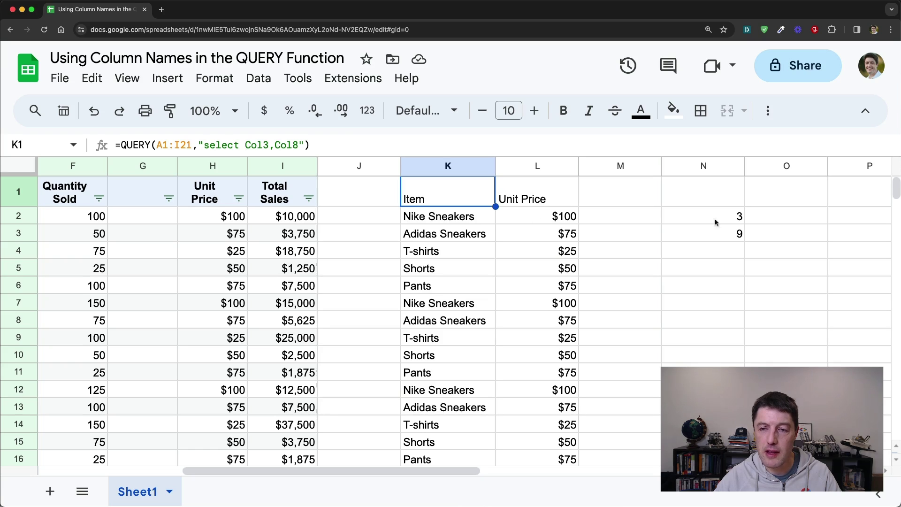
drag(718, 219, 718, 229)
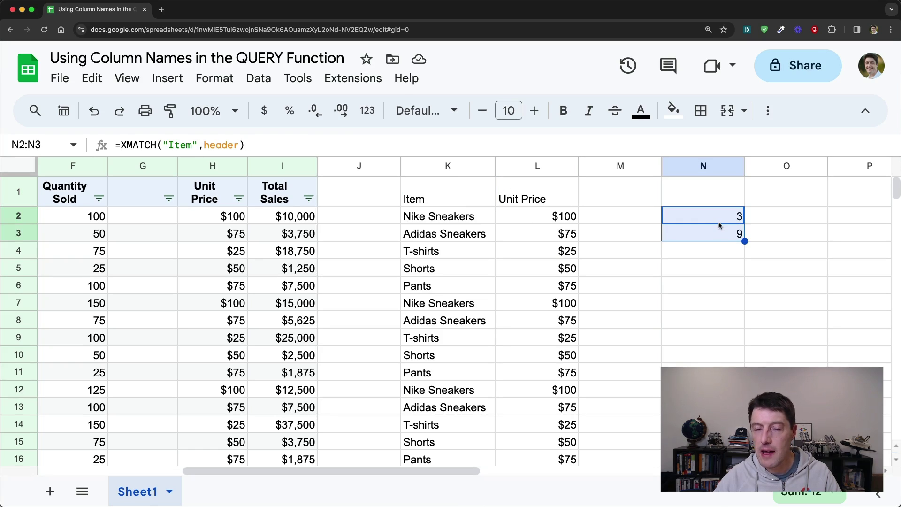
right_click(143, 169)
click(258, 287)
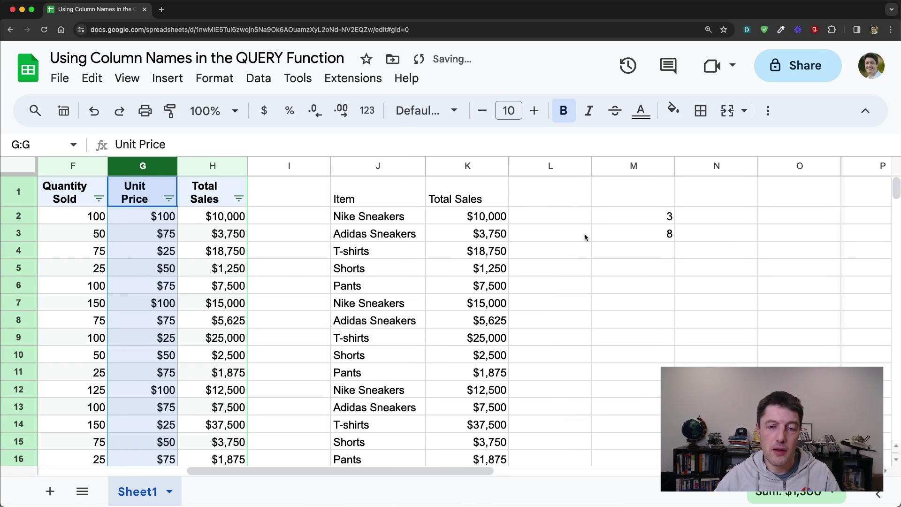
drag(652, 218, 653, 232)
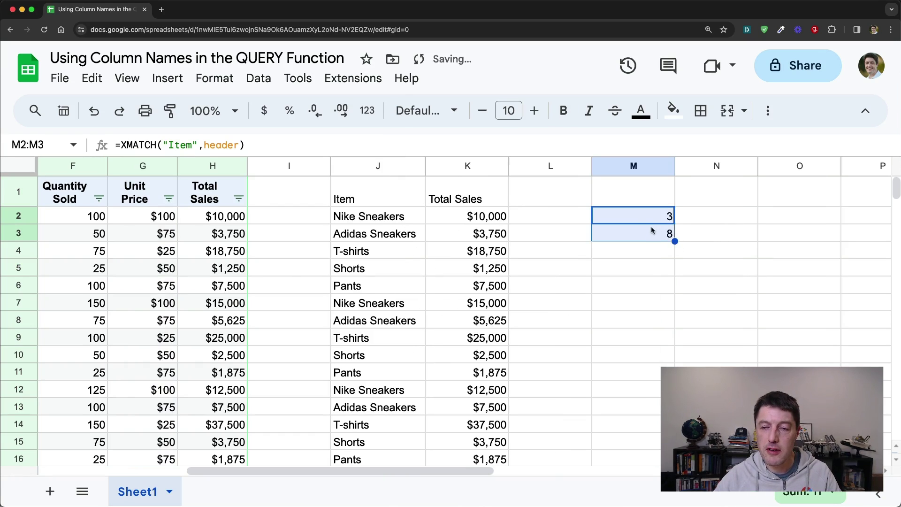
click(639, 217)
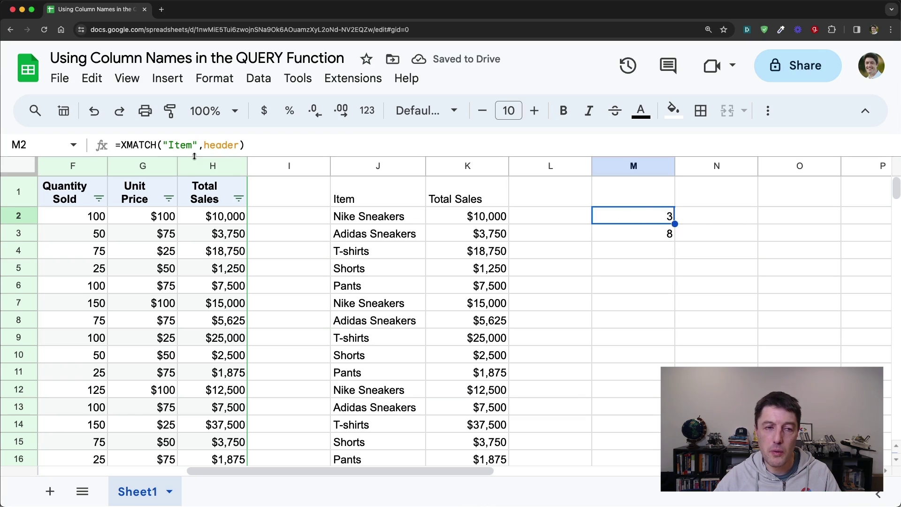
Step: Copy the XMATCH("Item",header) lookup formula from M2
click(125, 145)
drag(121, 145, 244, 144)
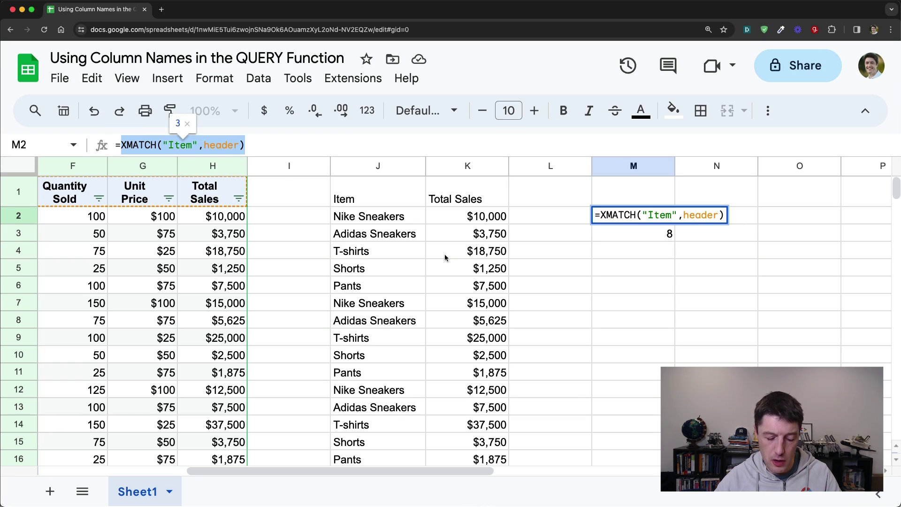
key(Return)
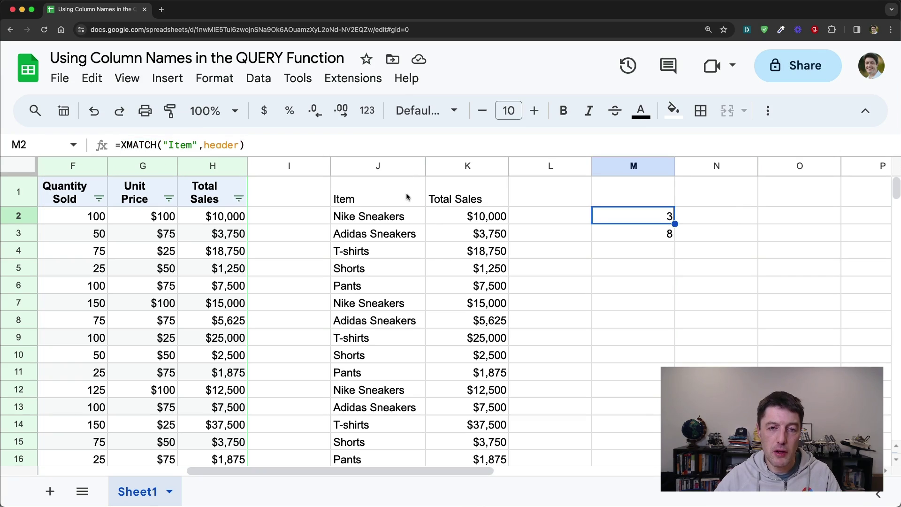
Step: In J1's query, replace Col3's hard-coded 3 with the pasted Item XMATCH lookup, previewing the result
click(407, 198)
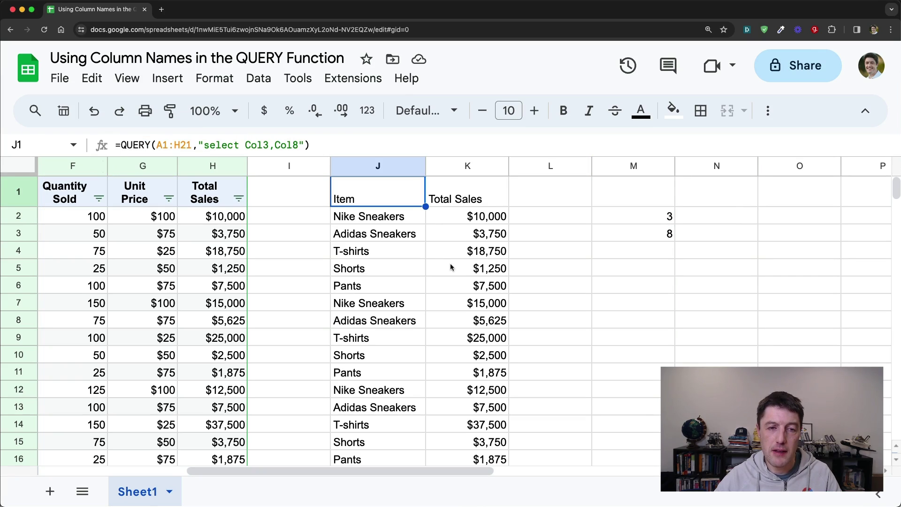
click(262, 144)
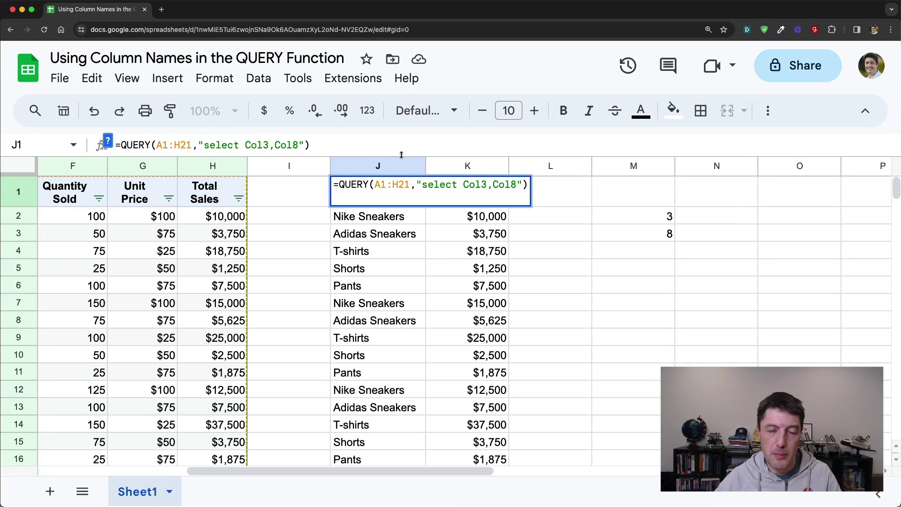
drag(269, 144, 262, 144)
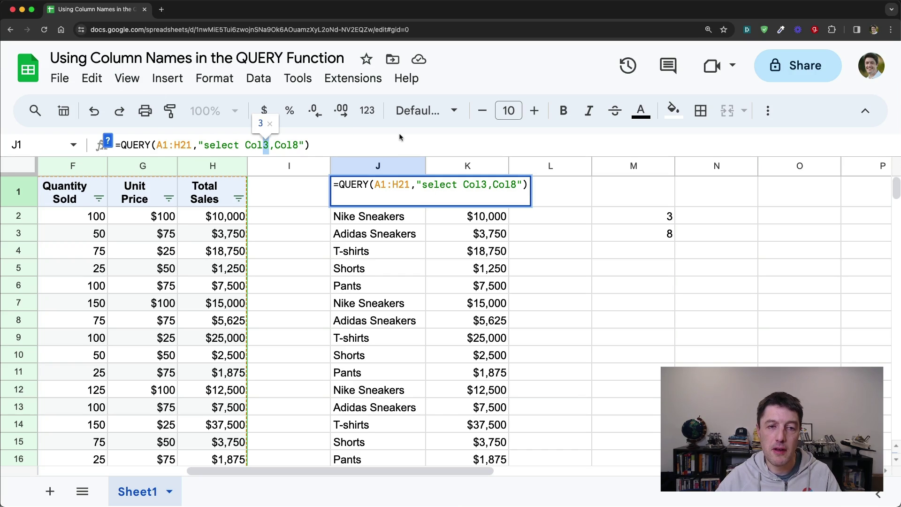
key(BackSpace)
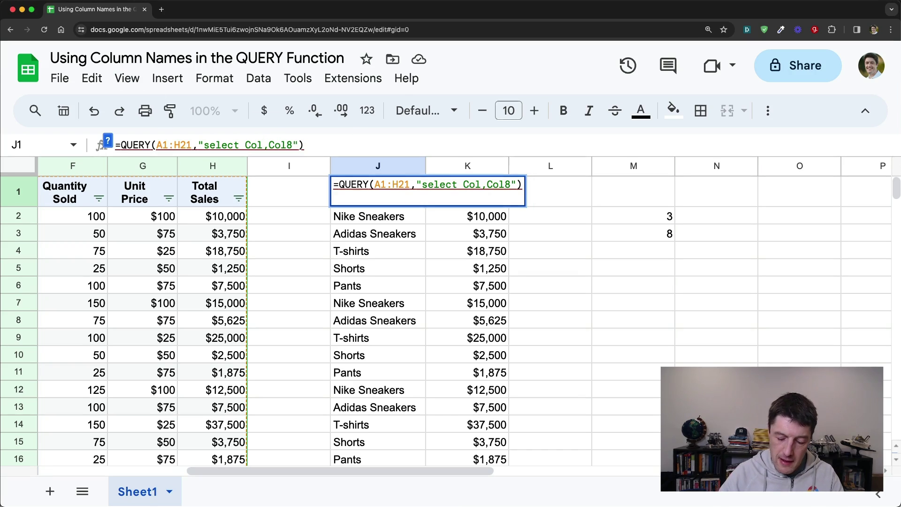
text(")
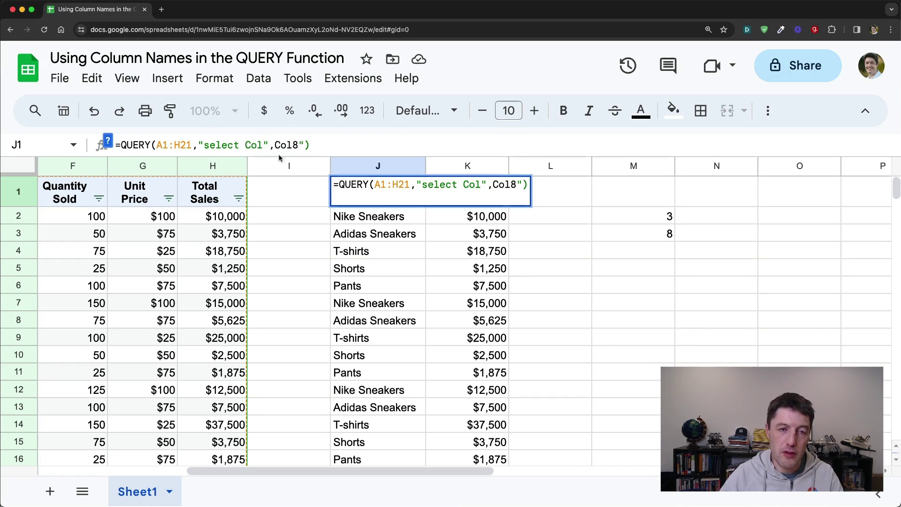
text(&)
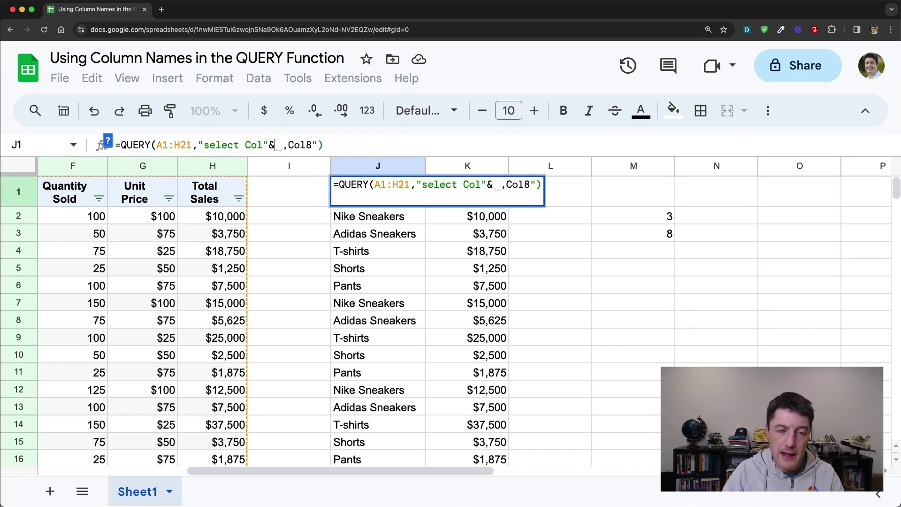
key(super+v)
text(&)
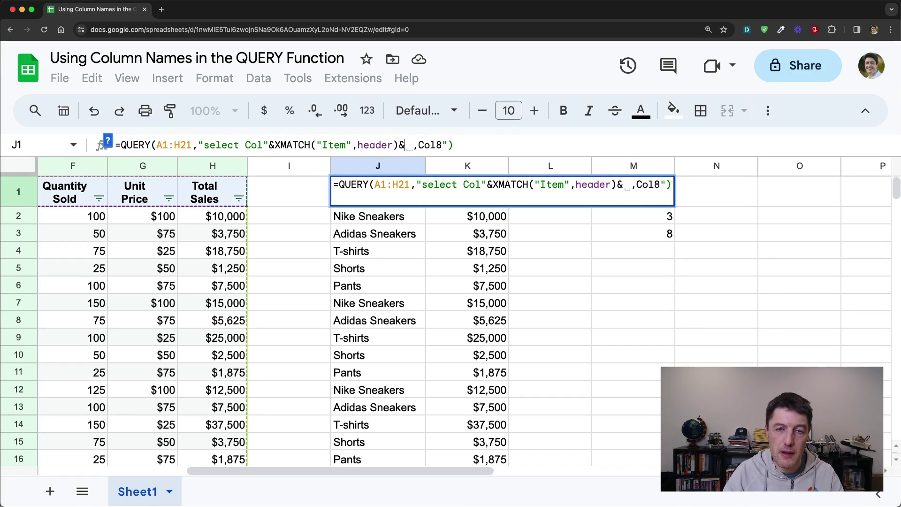
text(")
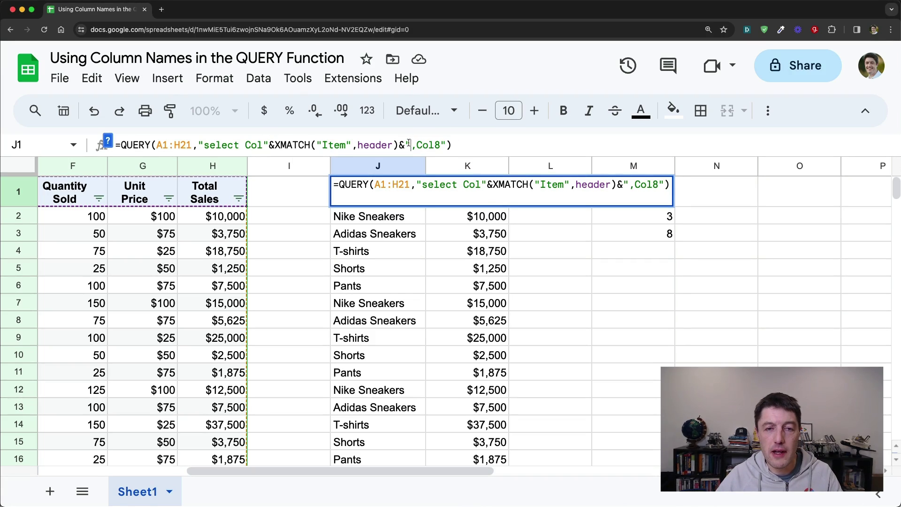
mouse_move(203, 146)
mouse_down()
mouse_move(441, 146)
mouse_move(199, 145)
mouse_up()
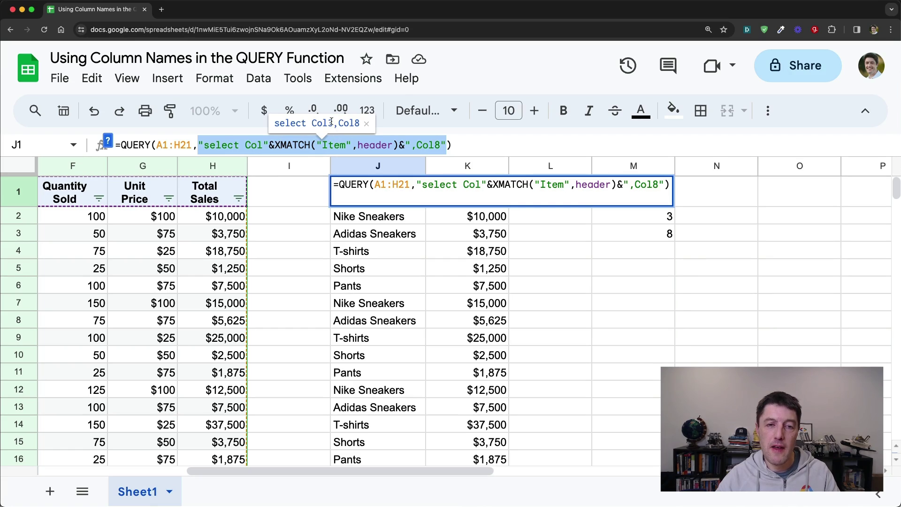
drag(333, 122, 311, 123)
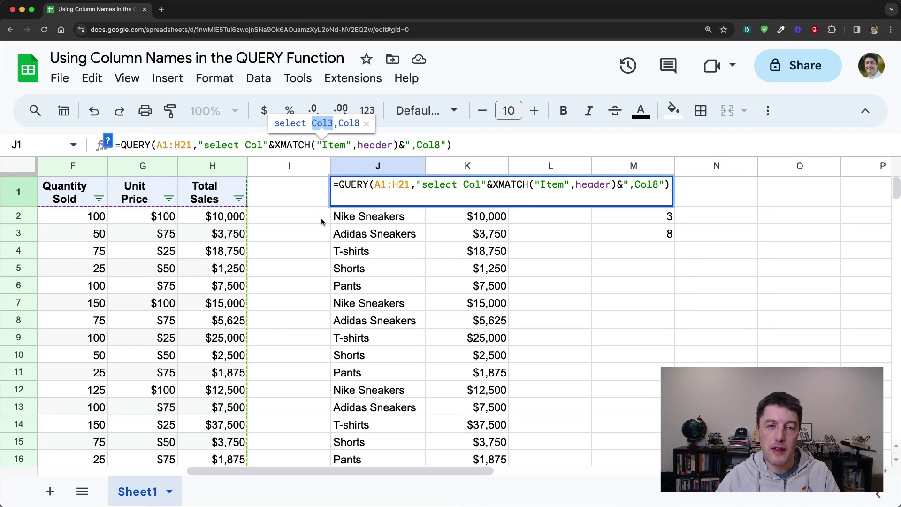
click(367, 124)
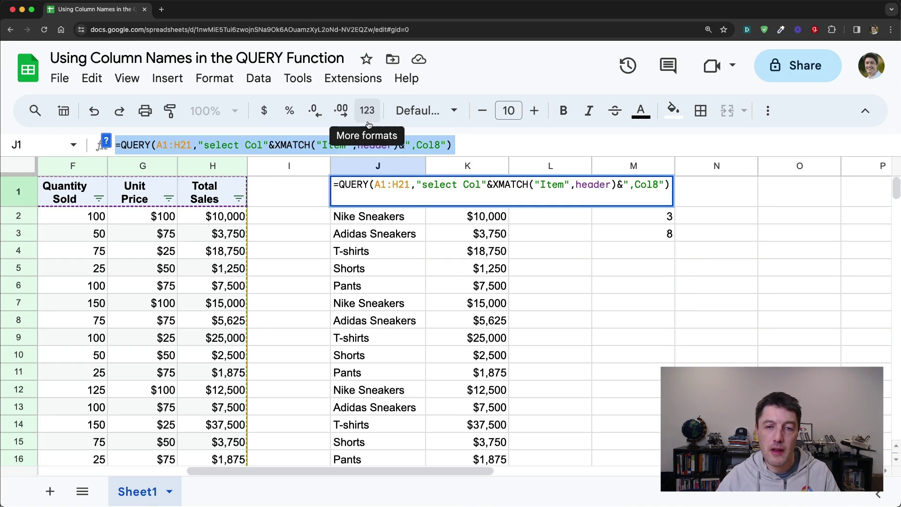
Step: Commit J1's edit and copy the XMATCH("Total Sales",header) lookup from M3
key(Return)
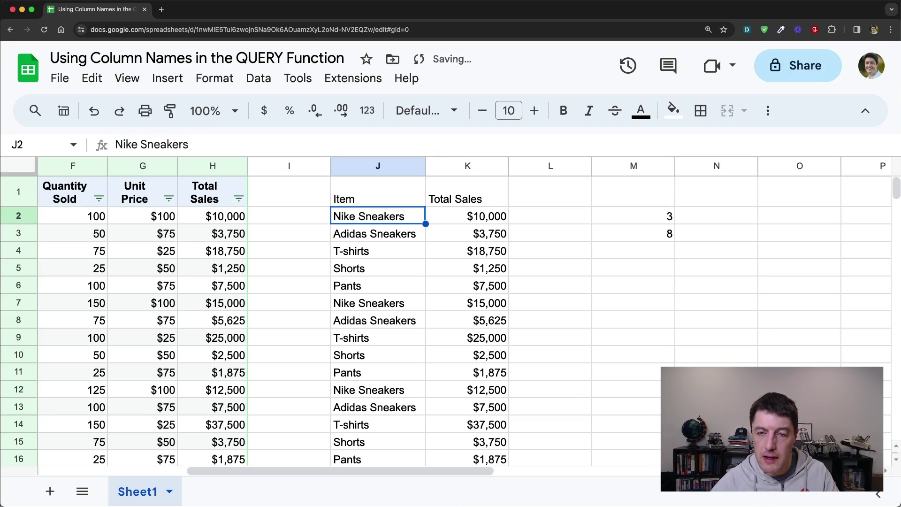
click(629, 232)
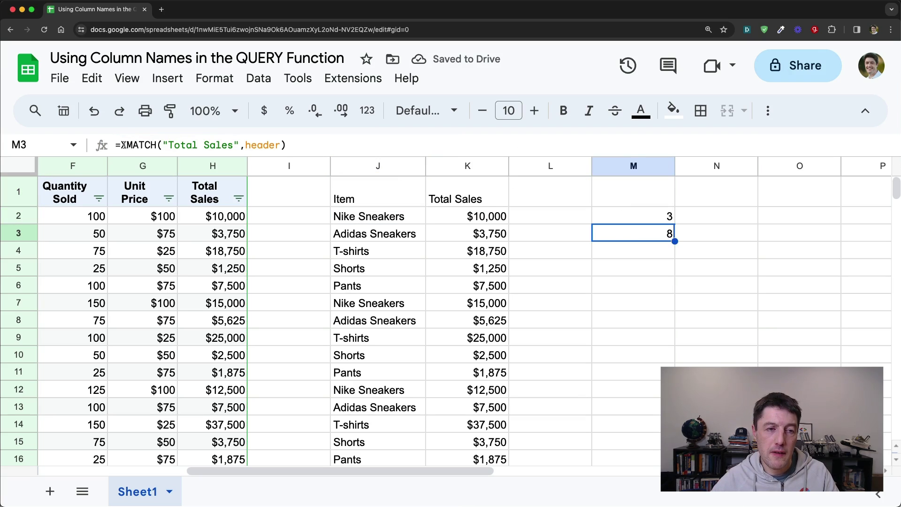
drag(203, 145, 122, 145)
drag(378, 157, 443, 156)
key(super+c)
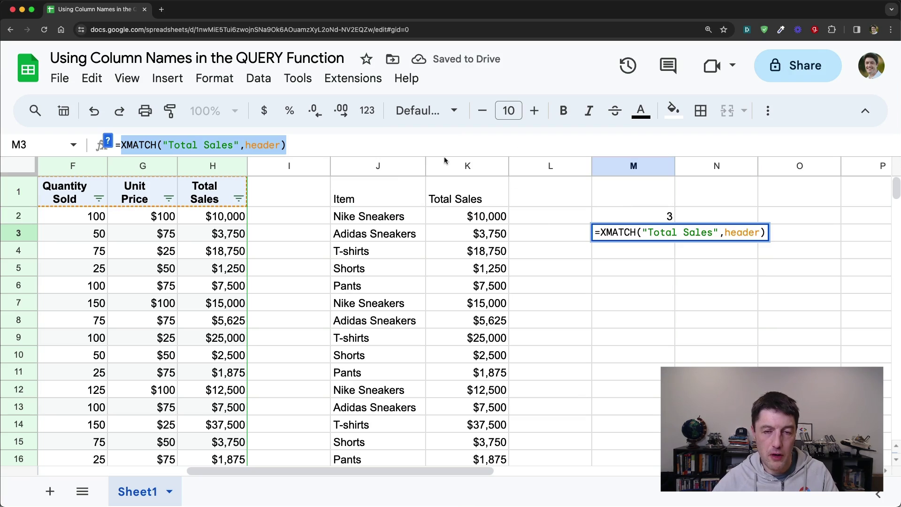
key(Return)
Step: Replace Col8's hard-coded 8 in J1 with the Total Sales XMATCH lookup and commit
click(396, 196)
click(436, 145)
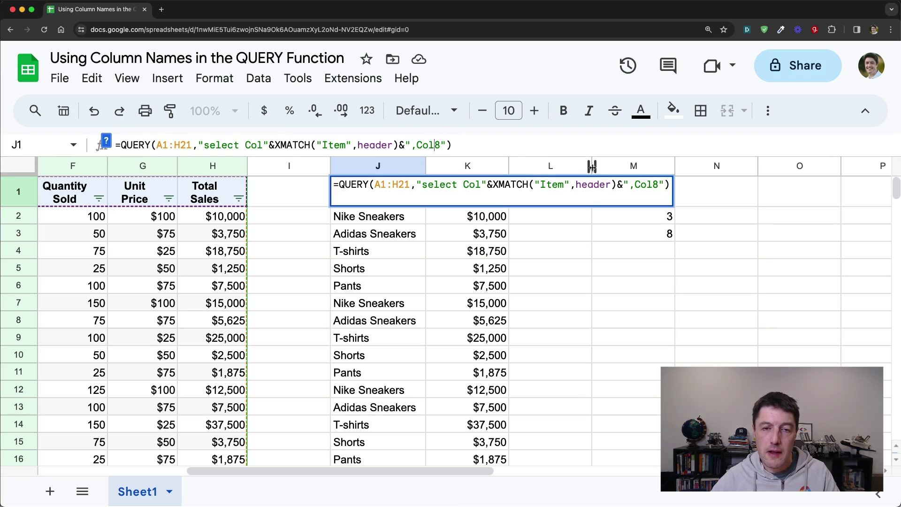
key(Delete)
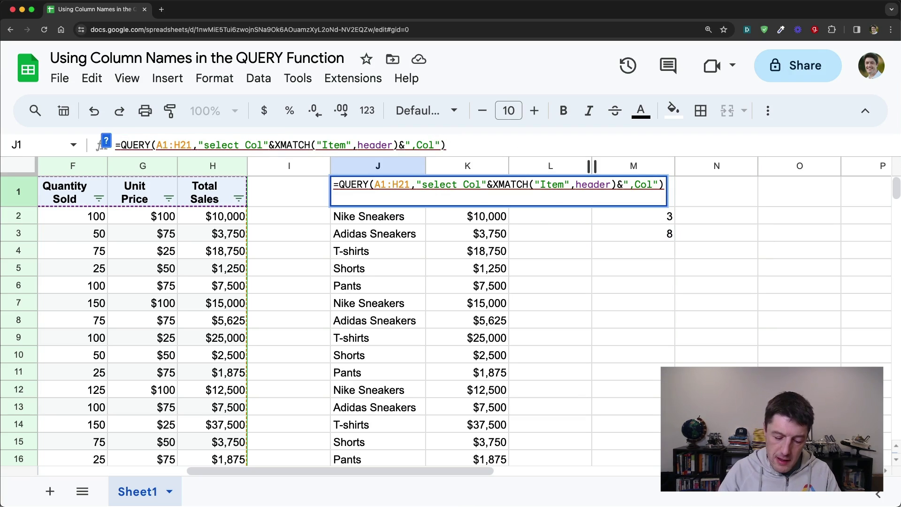
key(Right)
text(&)
key(super+v)
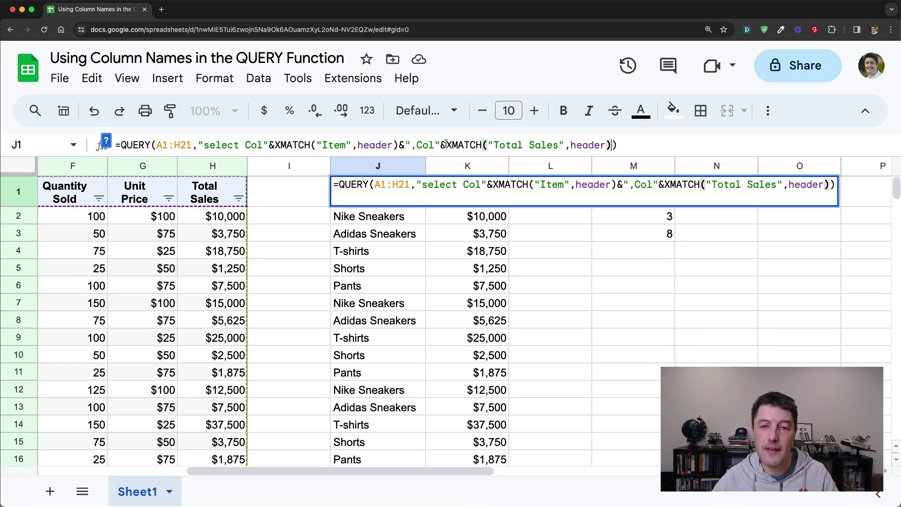
mouse_move(446, 145)
mouse_down()
mouse_move(610, 144)
mouse_move(200, 144)
mouse_up()
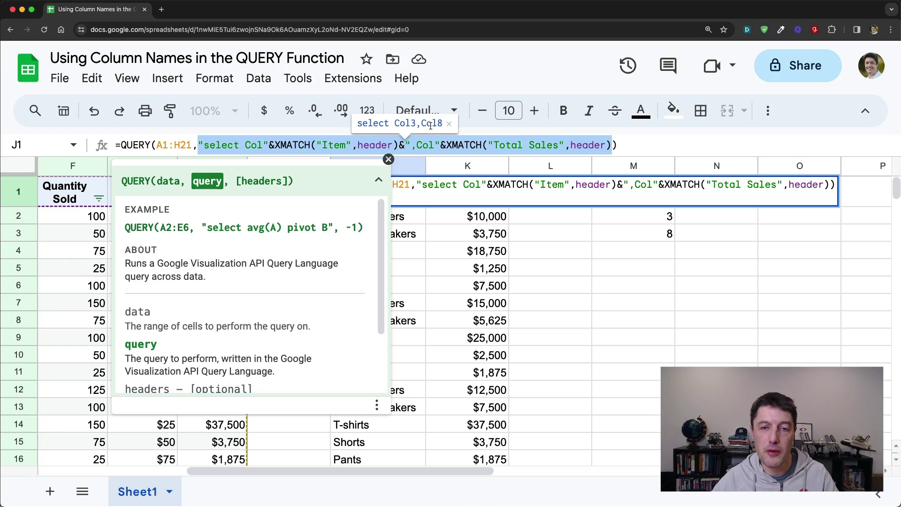
click(619, 145)
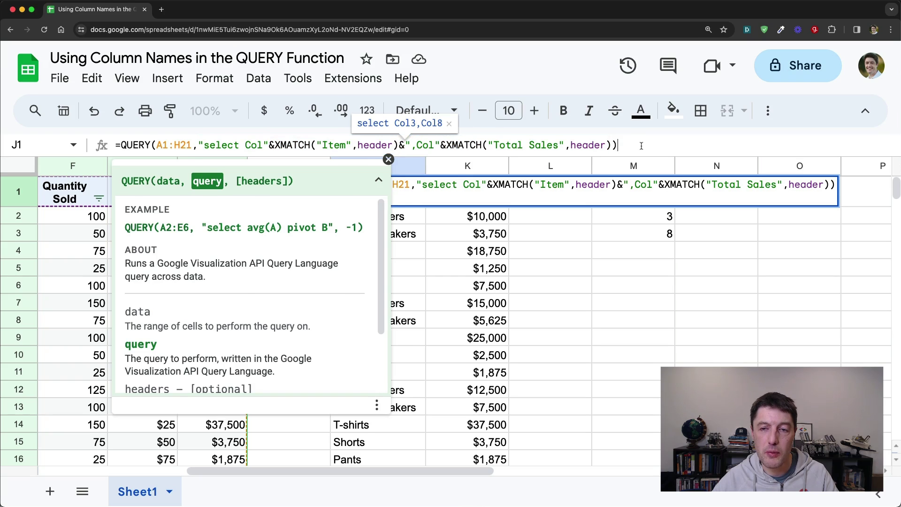
key(Return)
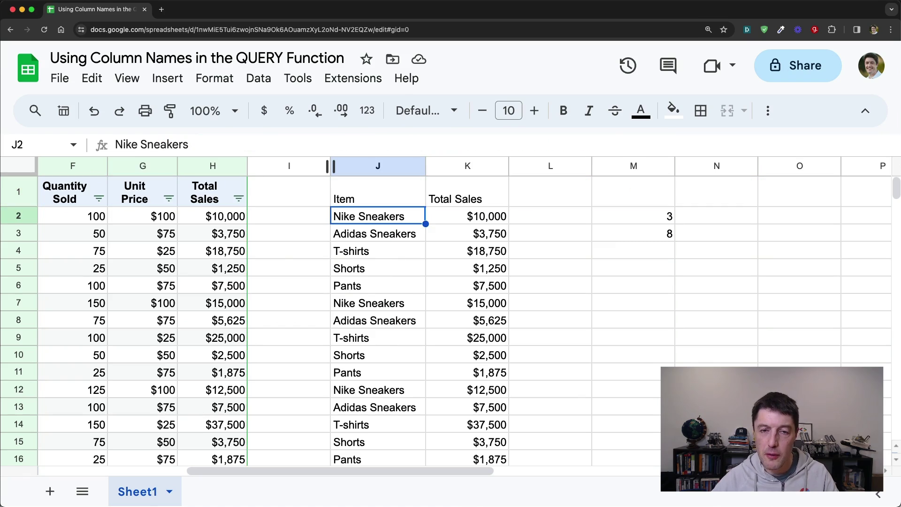
Step: Insert a blank column before the Unit Price column and check the query results
click(377, 185)
click(142, 165)
right_click(135, 164)
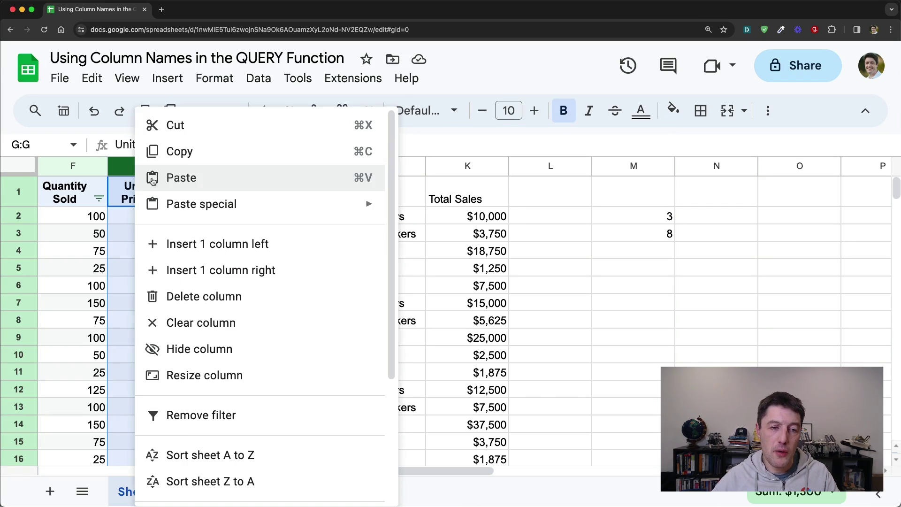
click(205, 240)
drag(465, 194, 535, 194)
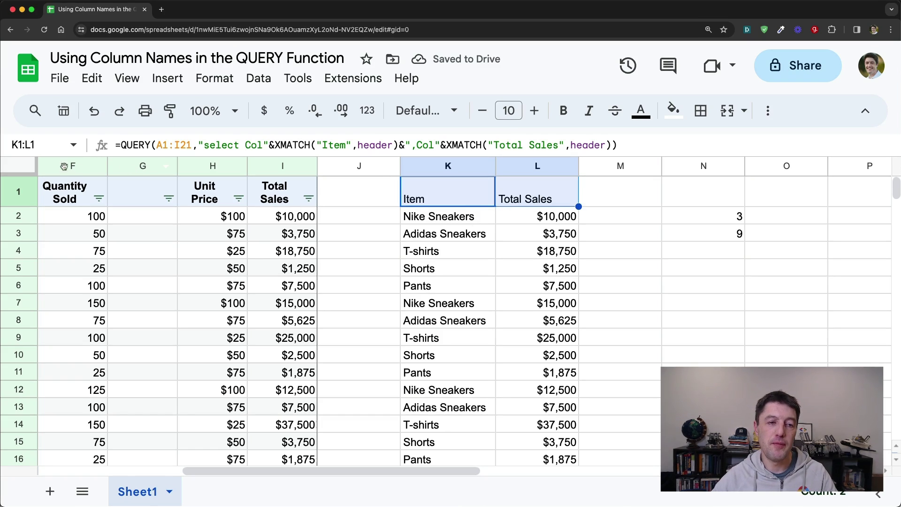
Step: Delete the Quantity Sold and blank columns, then preview I1's select string as Col3,Col7
drag(73, 166, 143, 166)
right_click(120, 166)
click(203, 296)
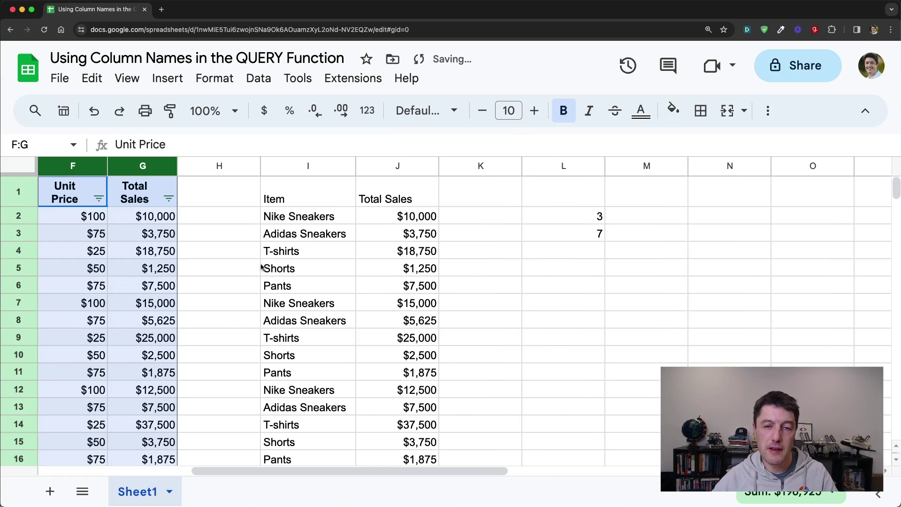
click(308, 198)
click(397, 199)
click(308, 198)
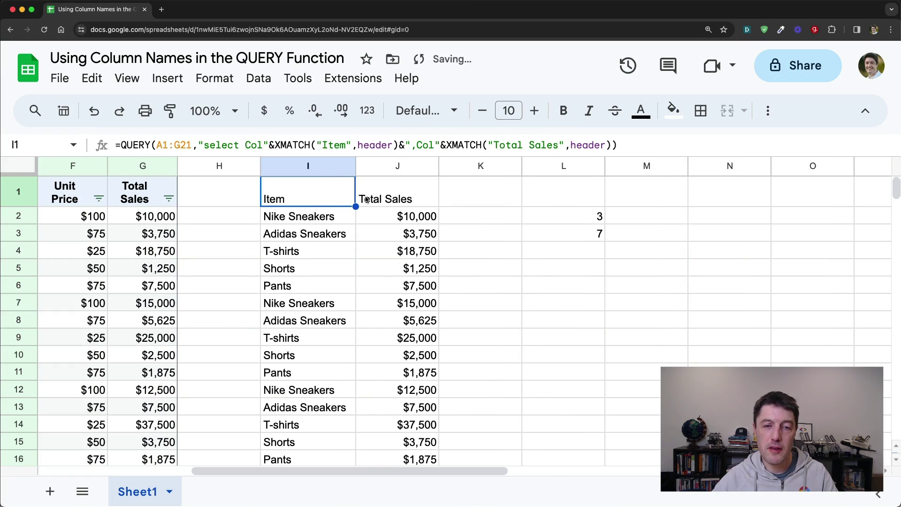
drag(199, 145, 611, 144)
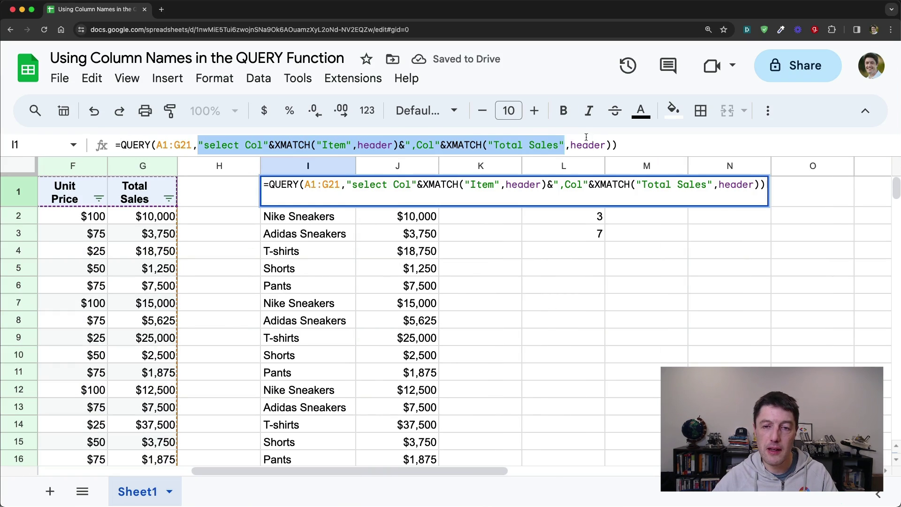